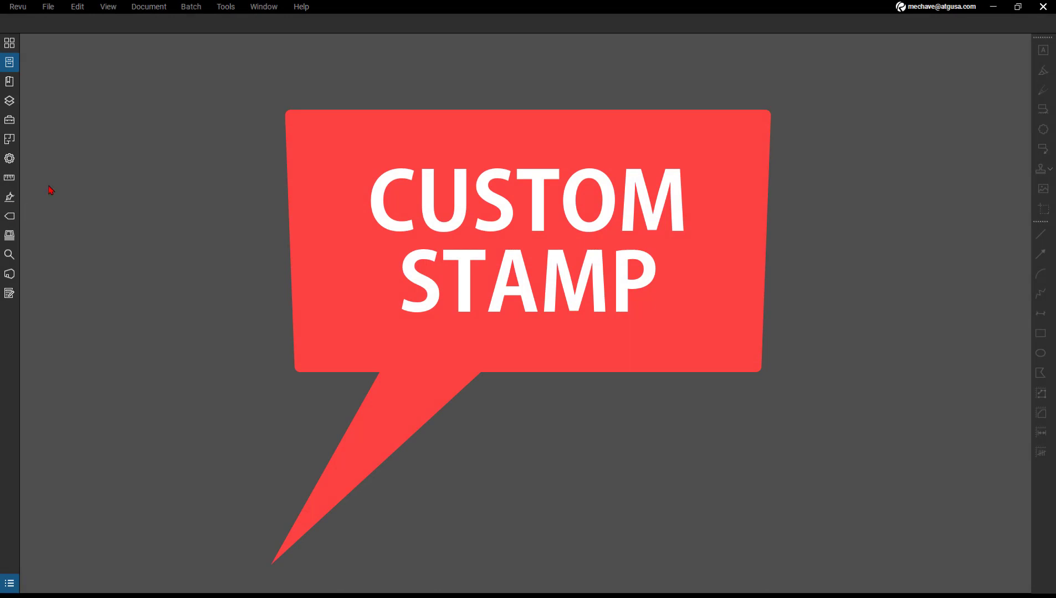
Step: Check the stamp folder setting, cancel without changing it, and return to the stamp list
click(228, 11)
mouse_move(244, 34)
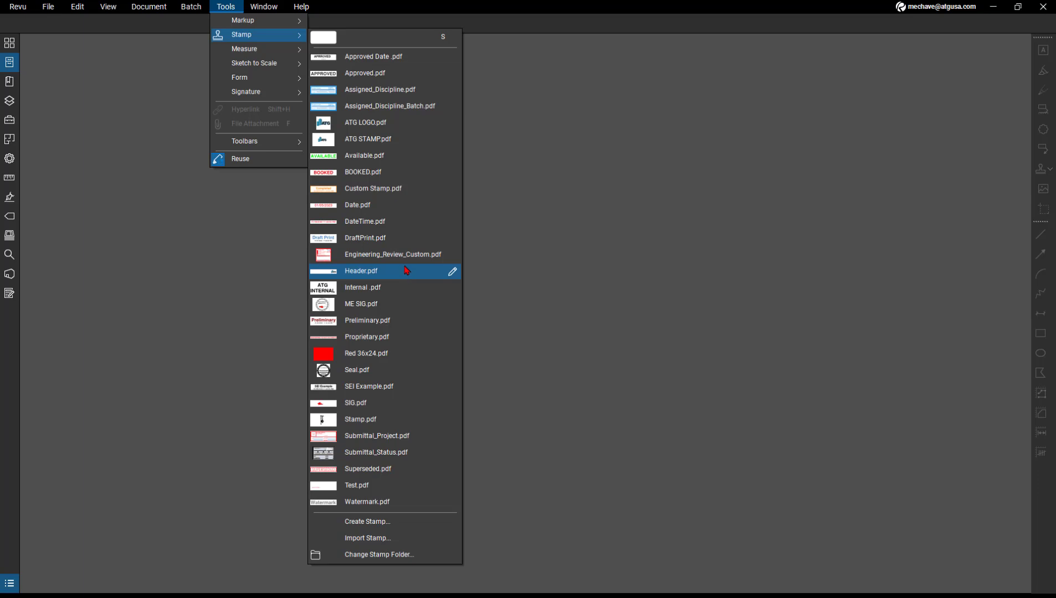
click(381, 560)
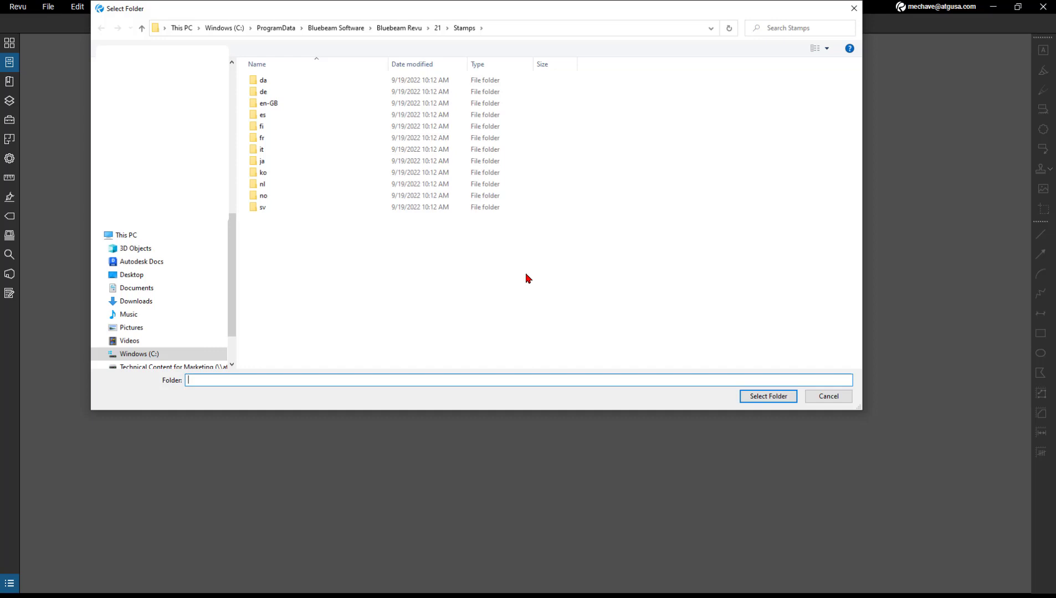
click(825, 397)
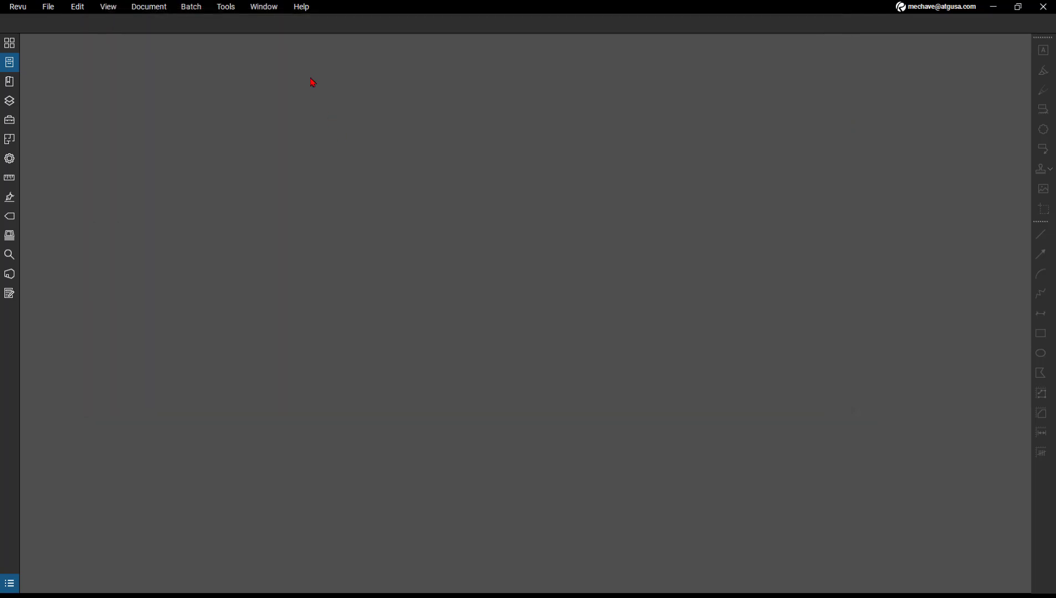
click(221, 7)
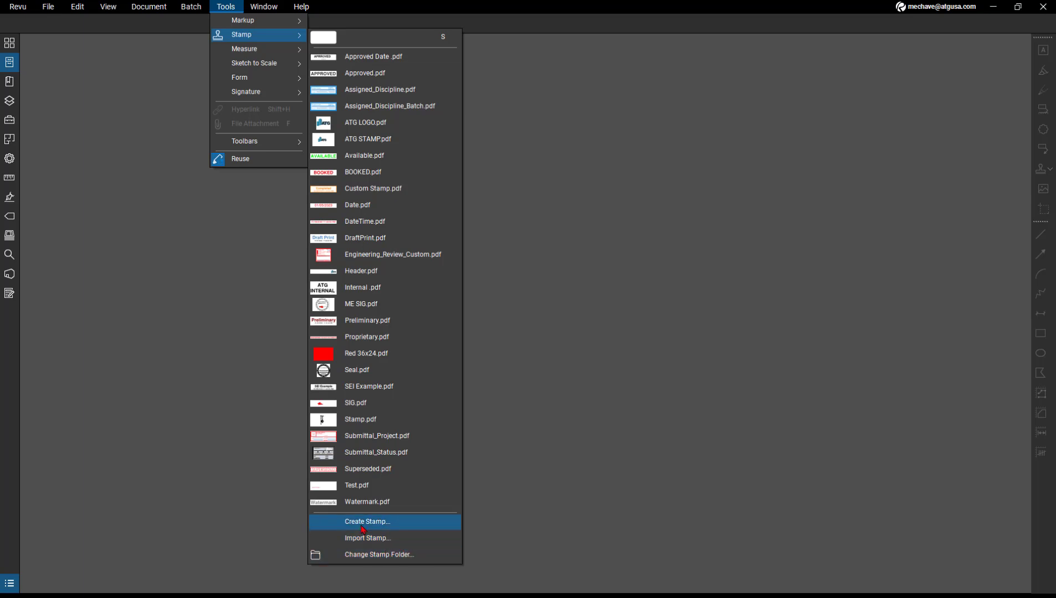
Step: Start a new stamp with subject 'Quick Tip Stamp' and the Text with Border template
click(373, 528)
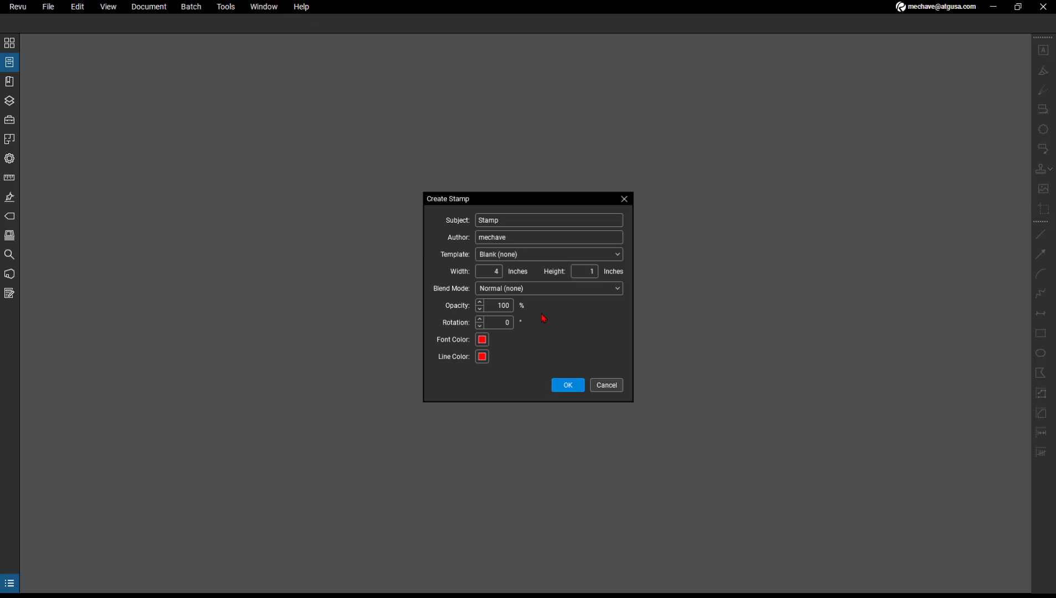
drag(488, 198, 472, 160)
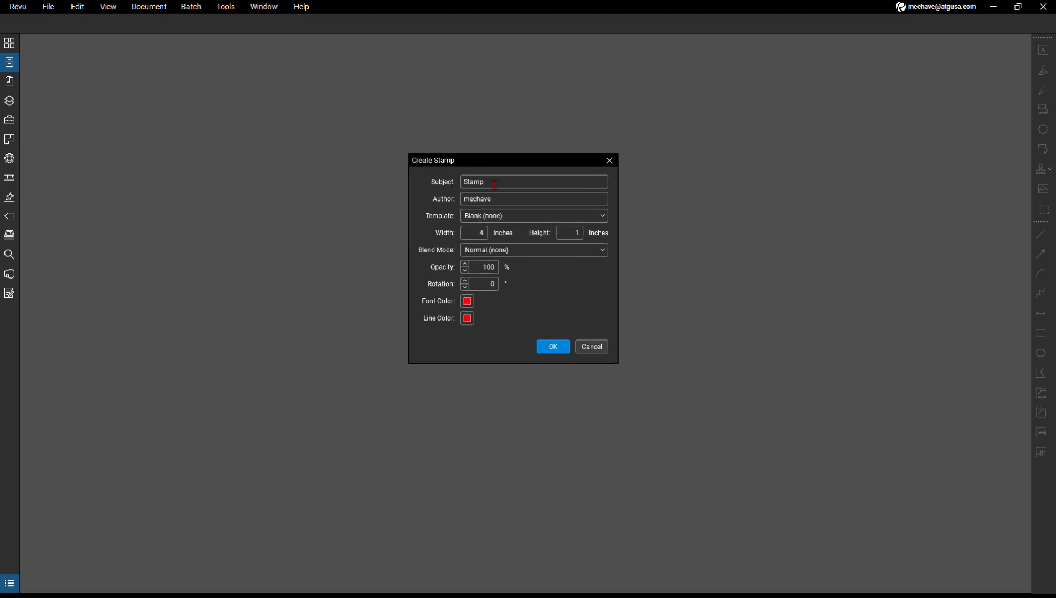
key(Tab)
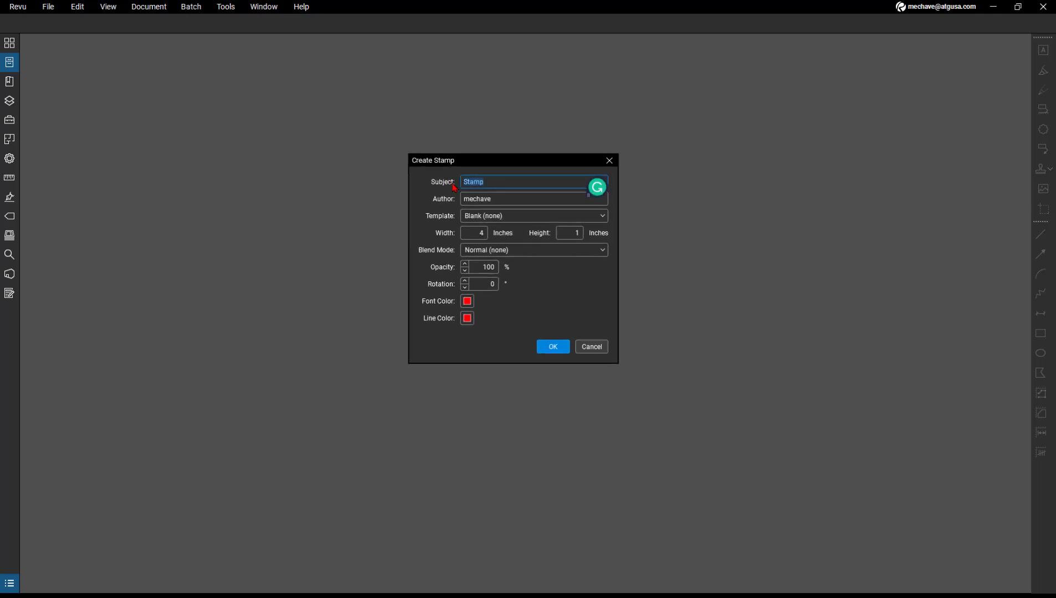
text(Quick Tip Stamp)
double_click(478, 199)
click(529, 216)
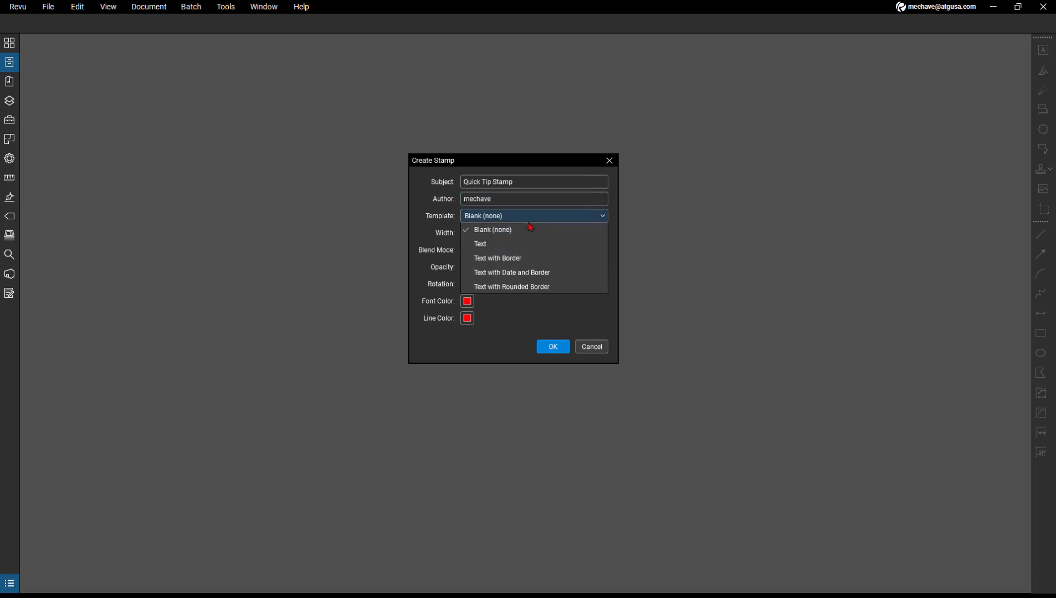
click(509, 259)
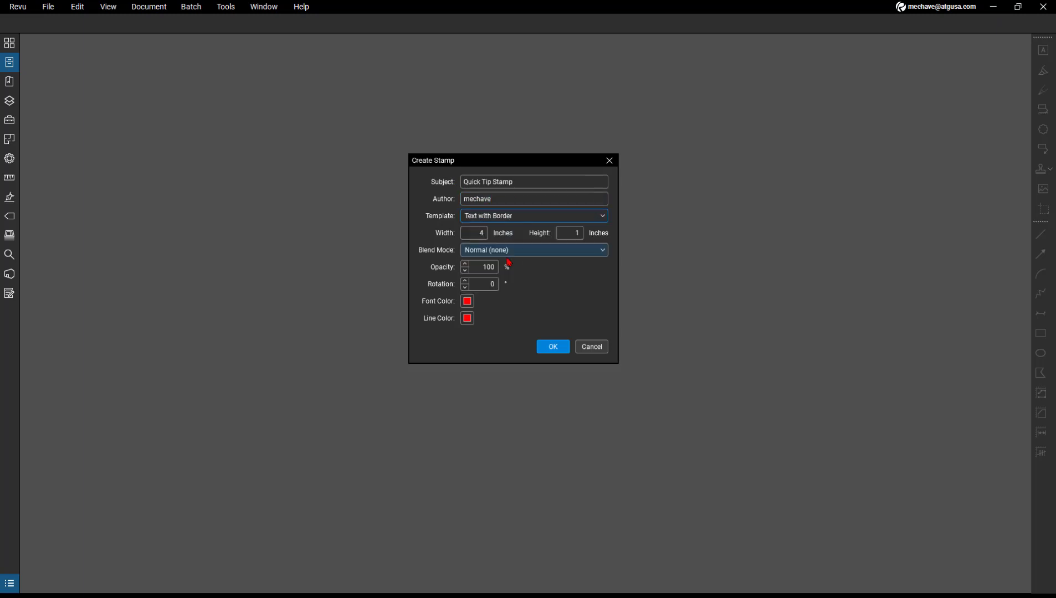
Step: Make the stamp 4 inches wide with black text and black border, and create it
double_click(481, 233)
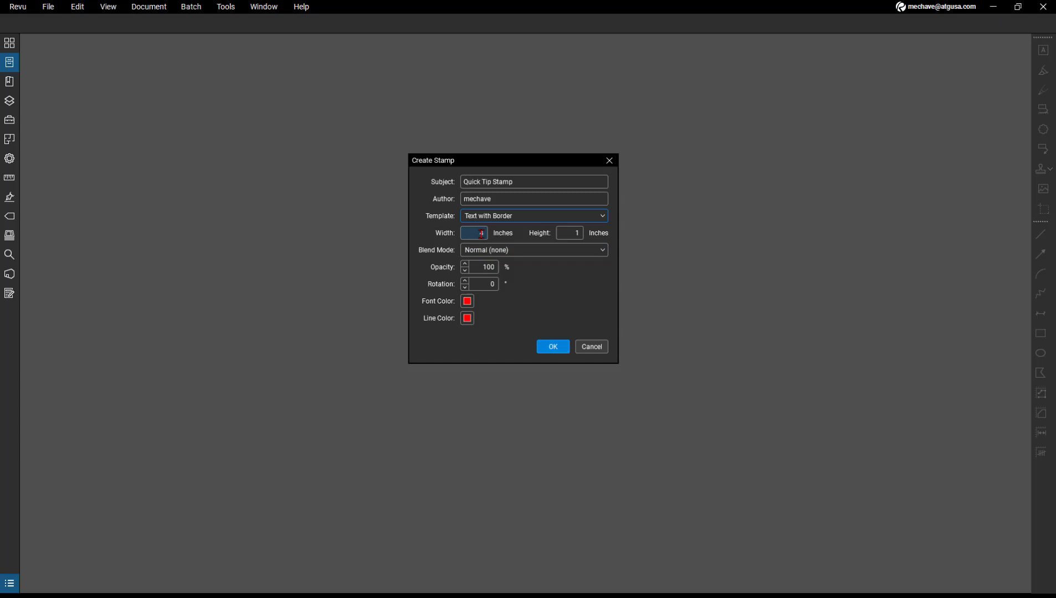
text(4)
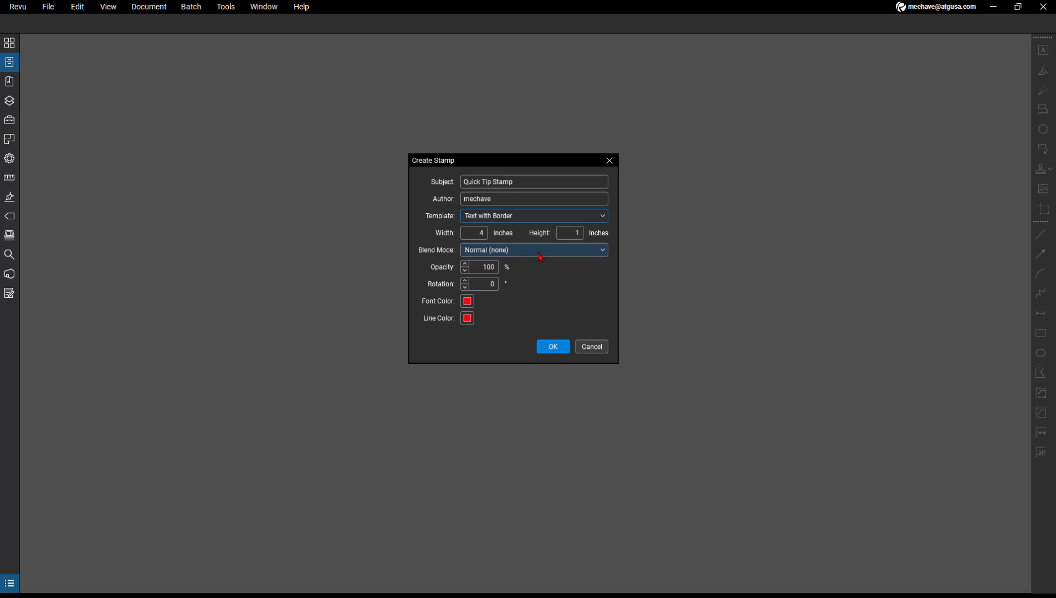
double_click(487, 268)
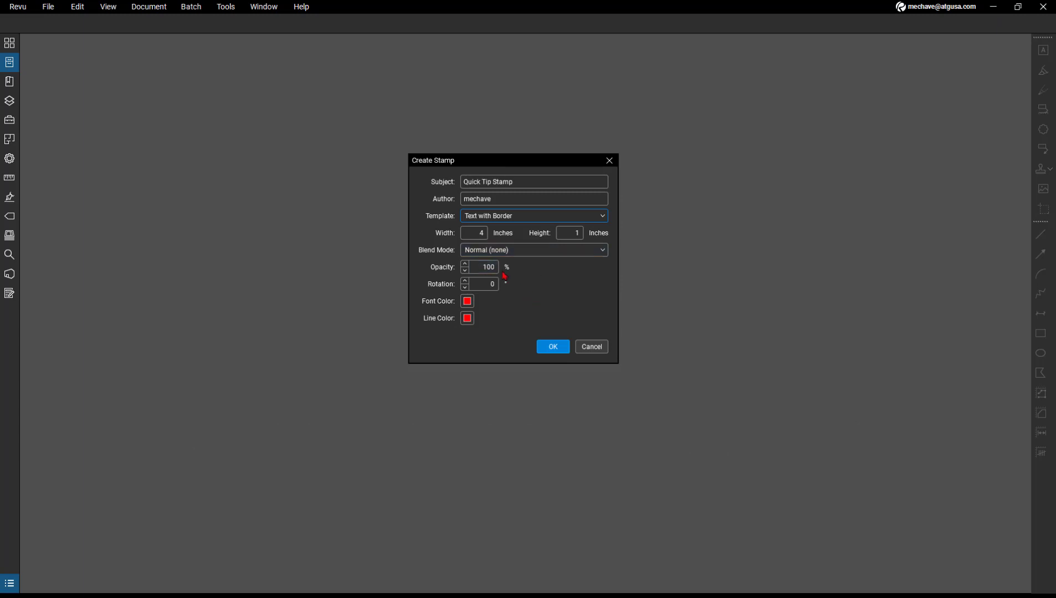
double_click(489, 284)
click(466, 311)
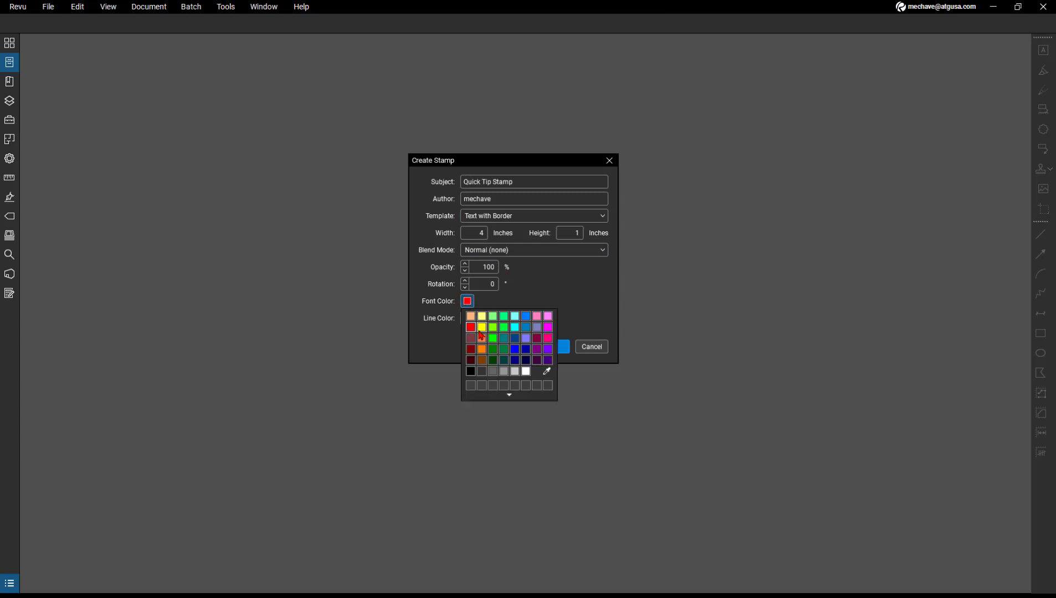
click(470, 370)
click(465, 319)
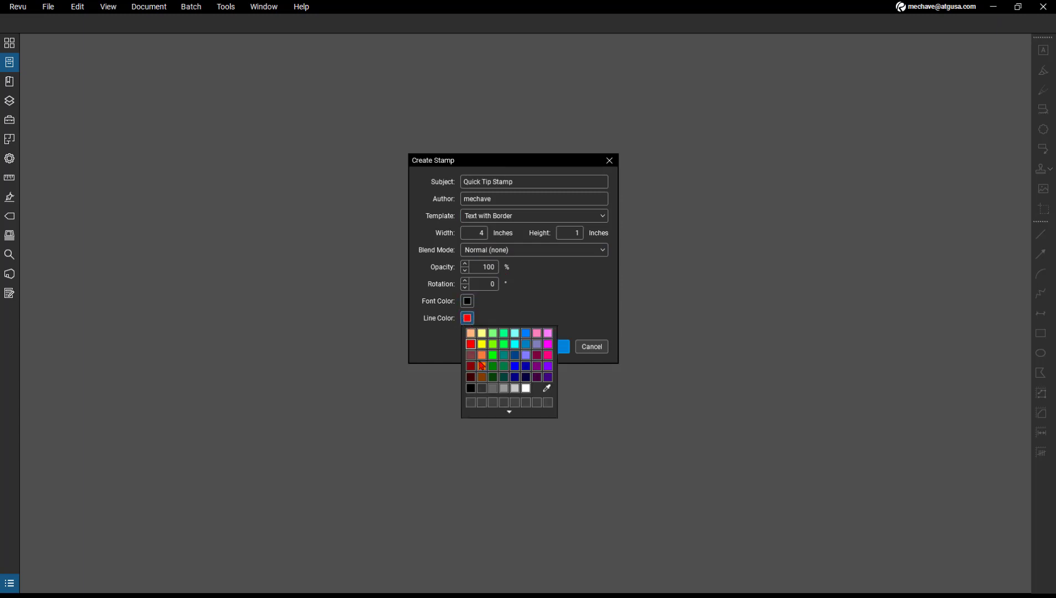
click(475, 389)
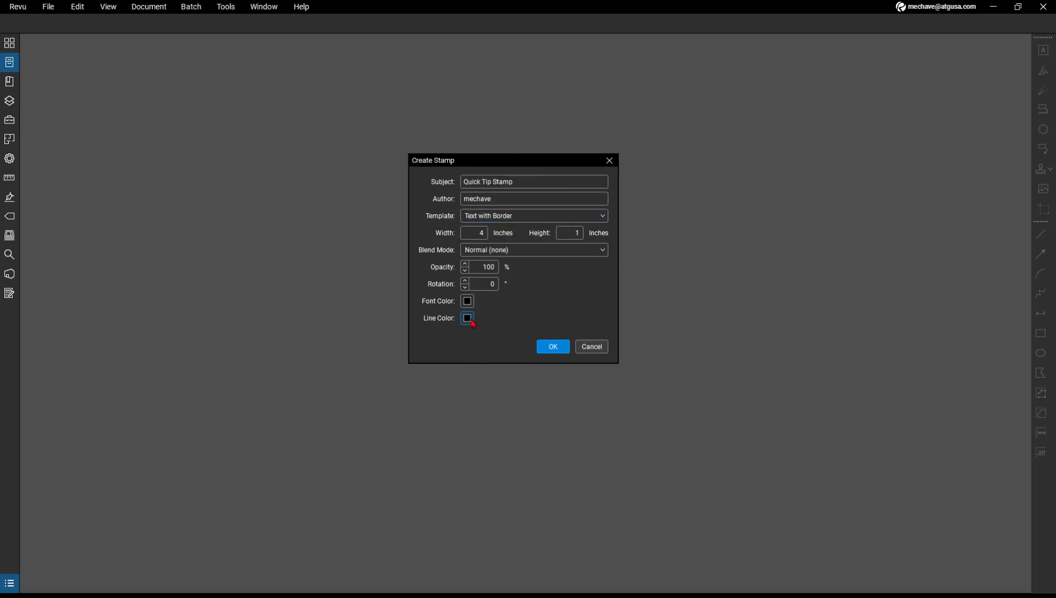
click(555, 347)
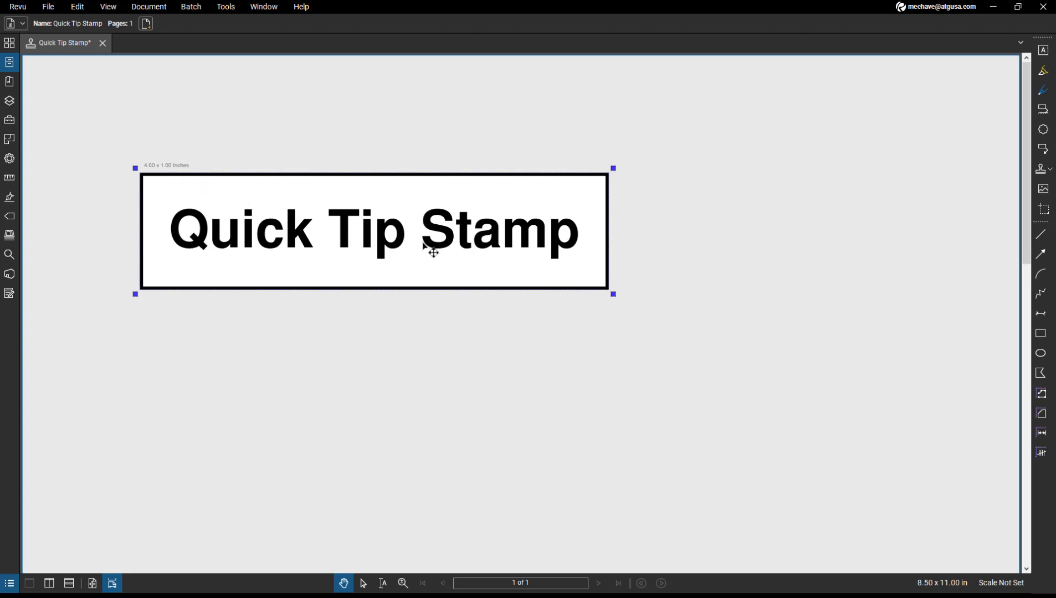
Step: Draw a text box beneath the Quick Tip Stamp title
click(404, 247)
double_click(402, 247)
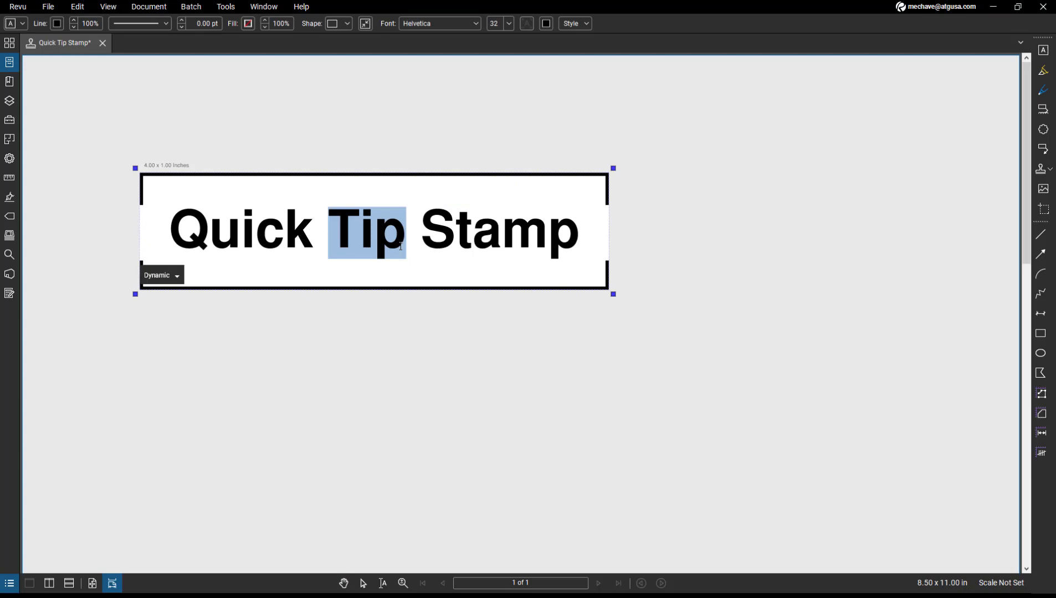
click(401, 248)
key(Escape)
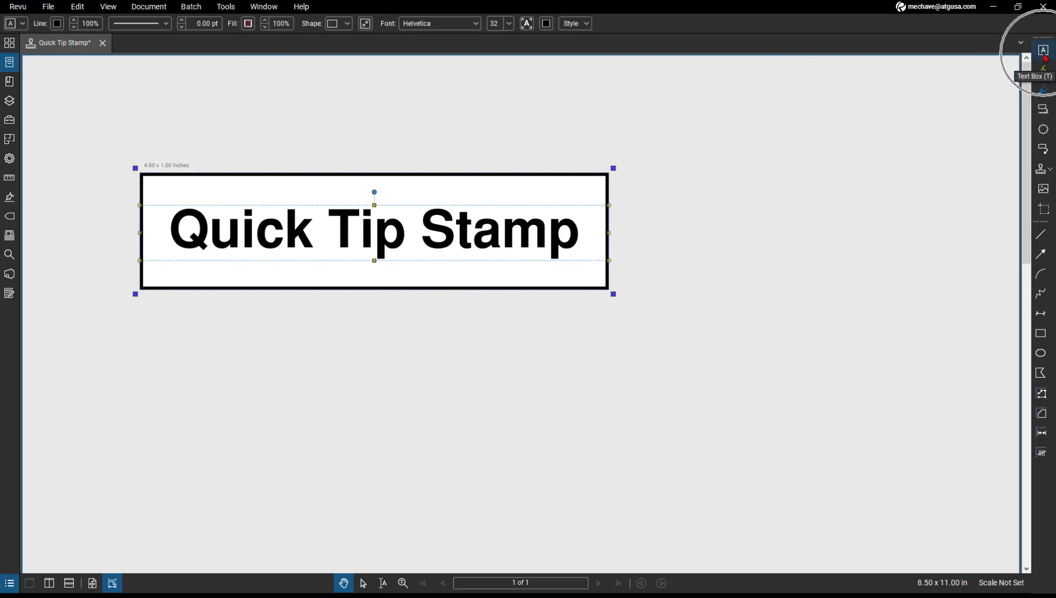
click(1043, 51)
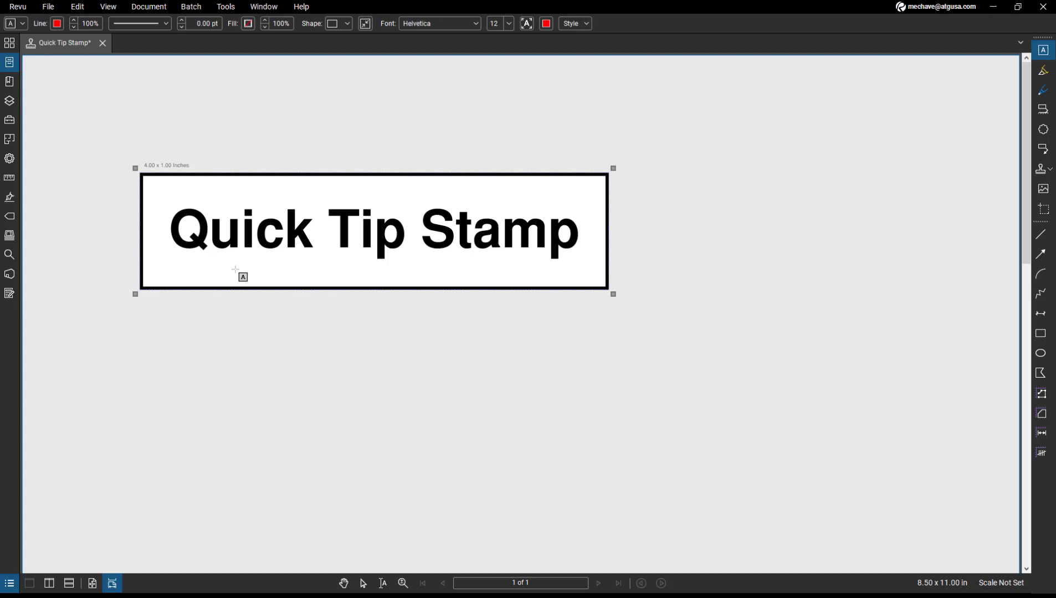
drag(239, 261, 510, 288)
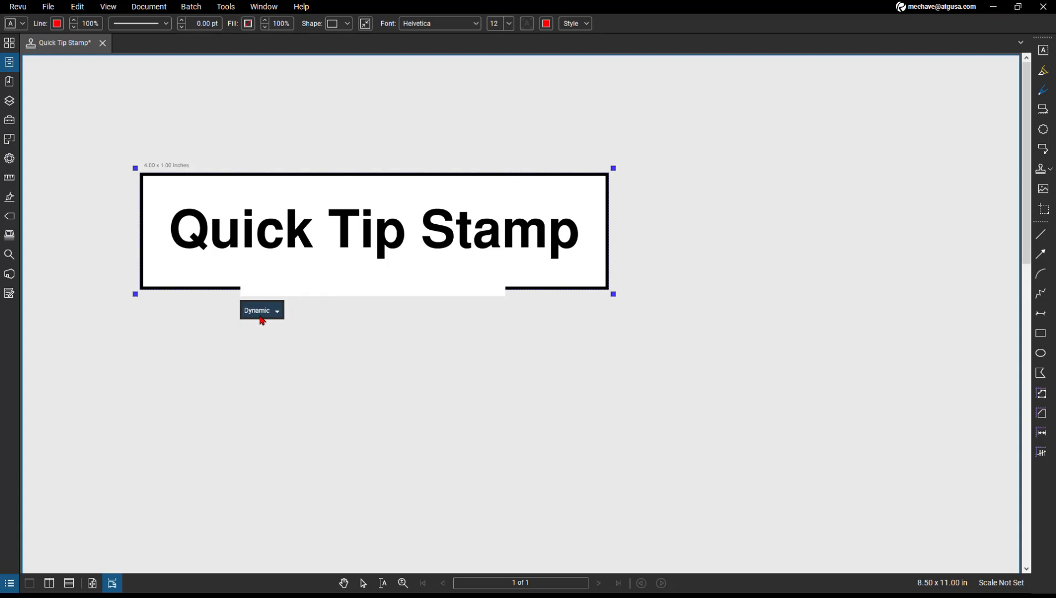
Step: Insert the dynamic date &[mm]/&[dd]/&[yy] and centre it under the title
click(260, 318)
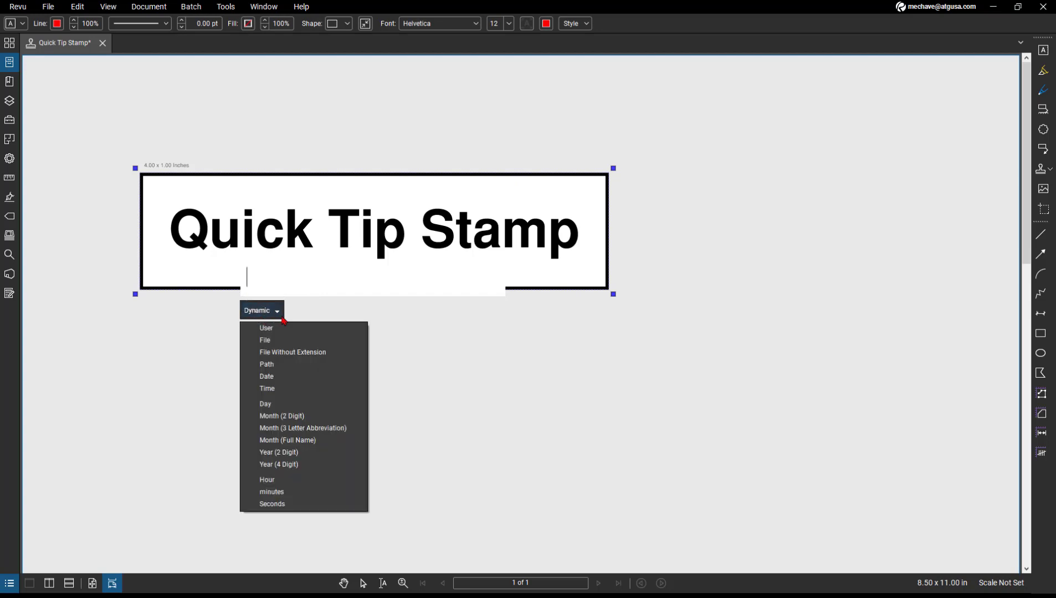
click(318, 415)
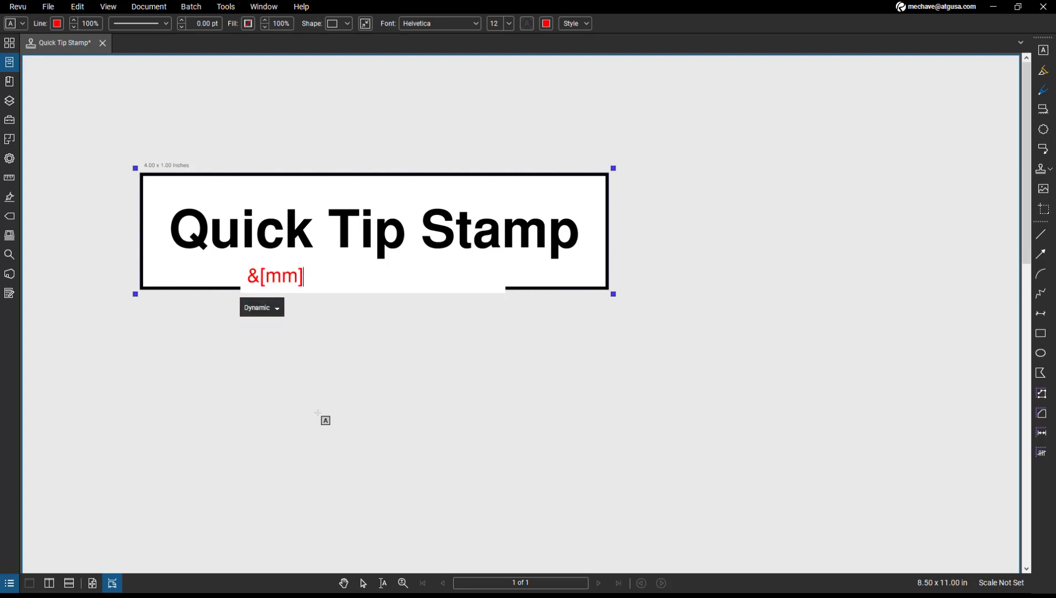
text(/)
click(269, 316)
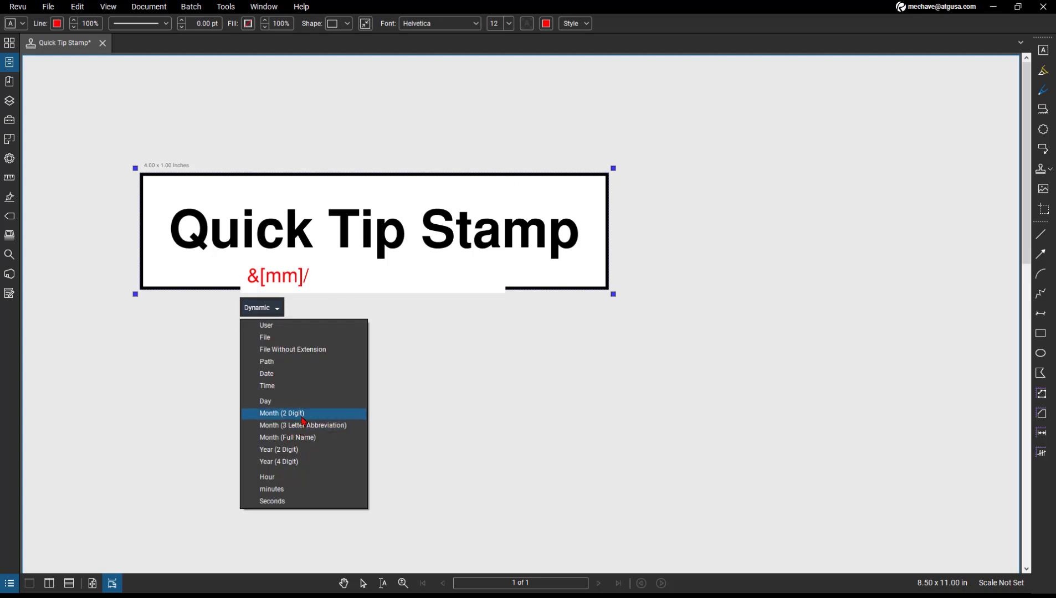
click(301, 450)
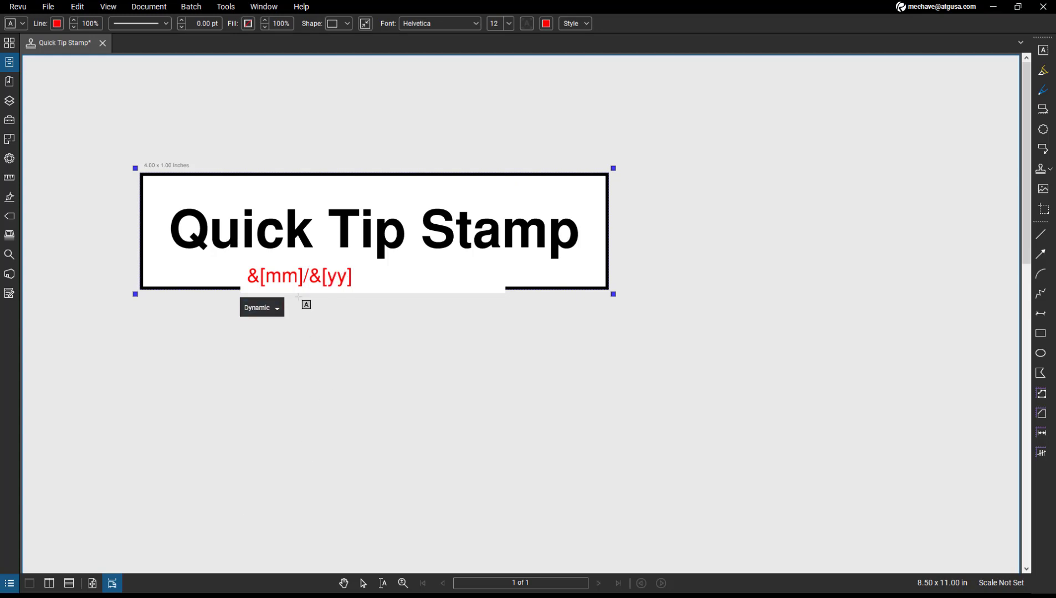
click(315, 273)
click(276, 307)
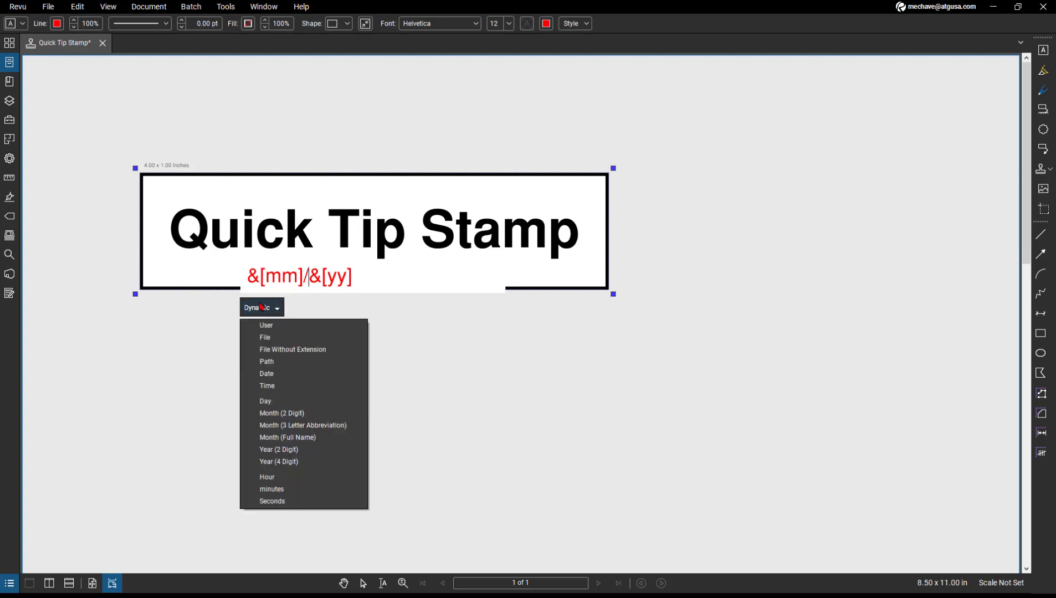
click(305, 407)
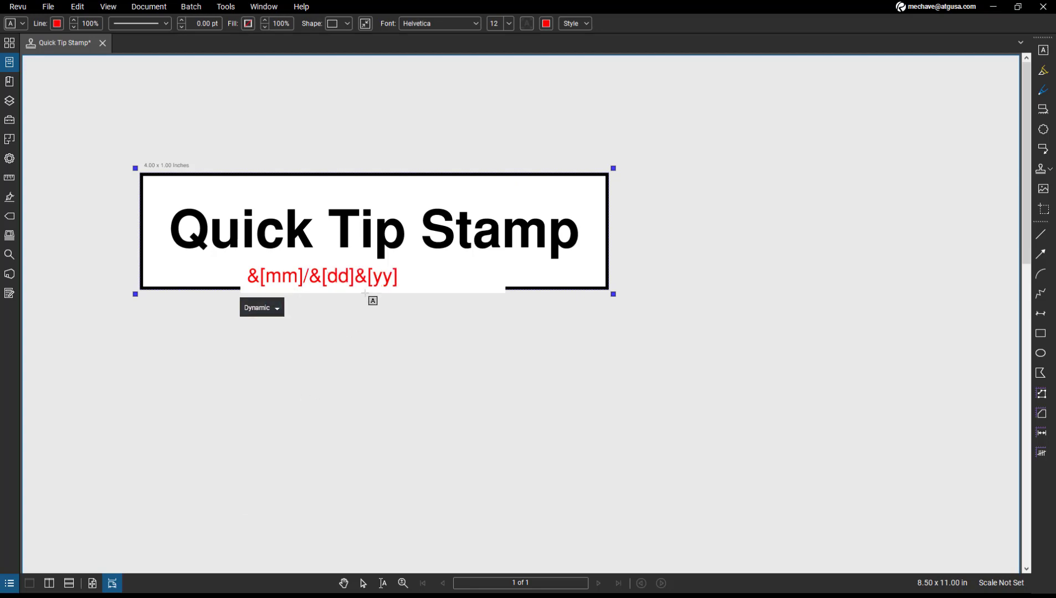
text(/)
drag(462, 332, 406, 271)
click(386, 272)
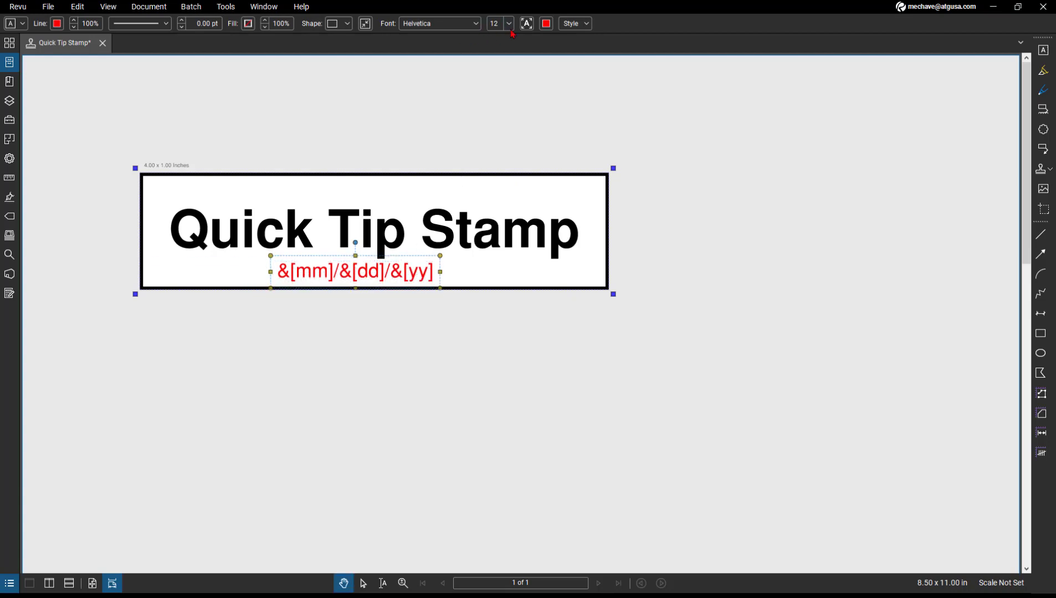
Step: Make the dynamic date text black
click(546, 24)
click(551, 90)
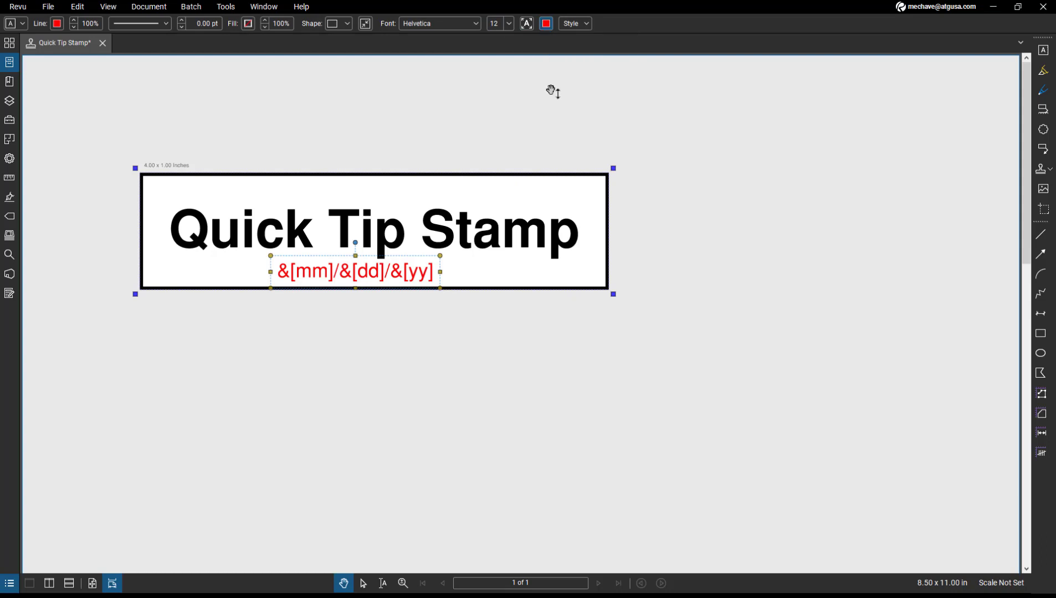
click(712, 231)
Step: Save a copy of Quick Tip Stamp to the Desktop, replacing the existing file
right_click(70, 51)
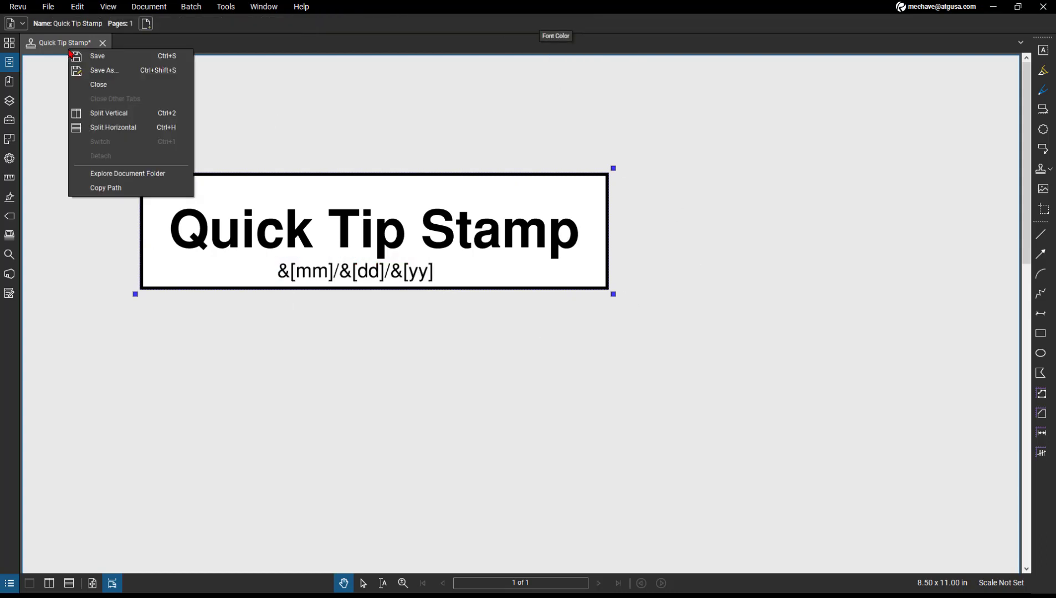
click(119, 70)
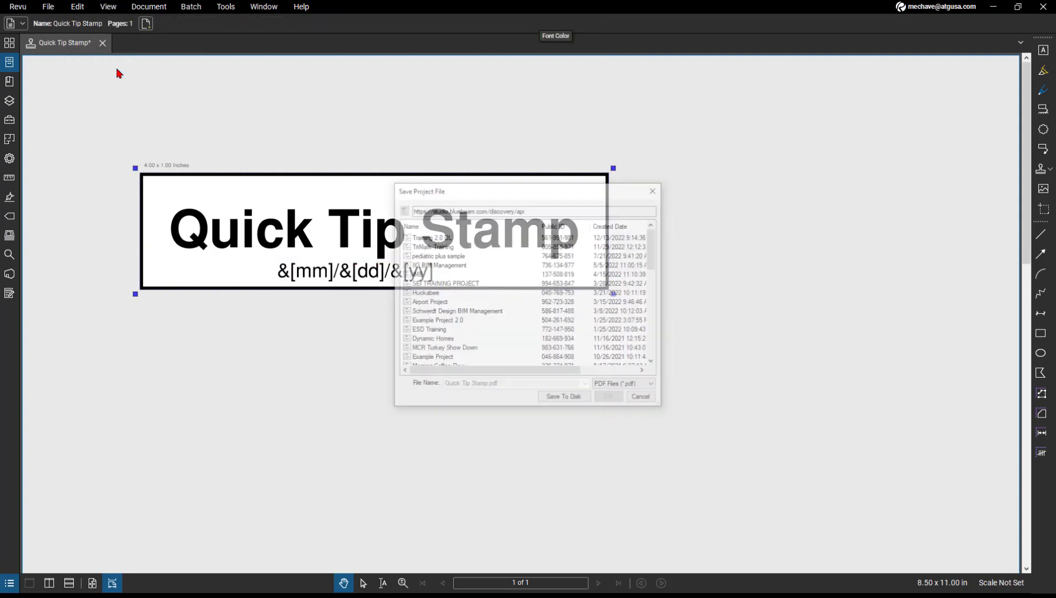
click(576, 400)
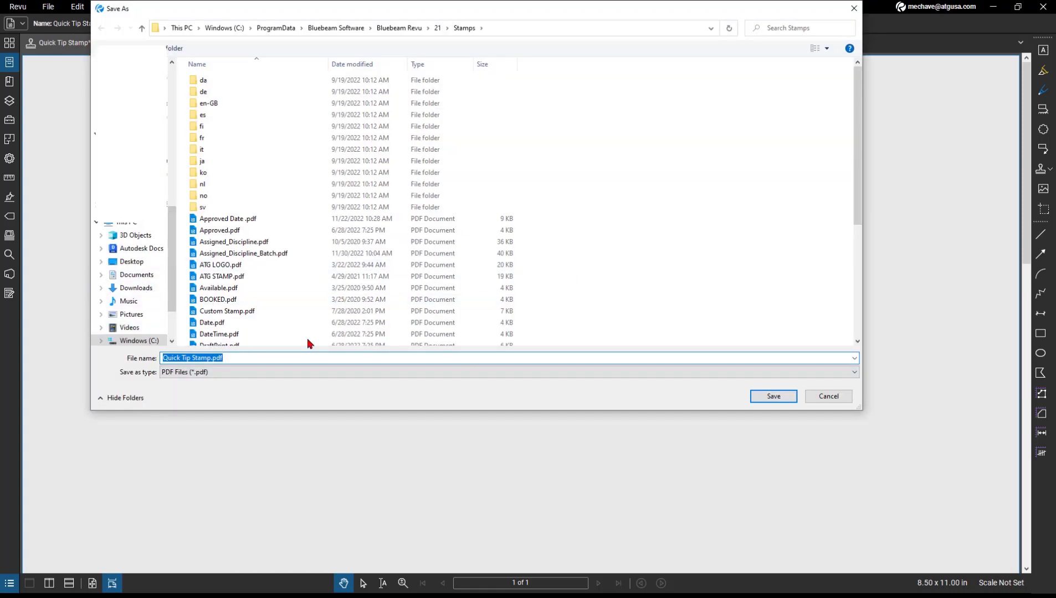
click(129, 261)
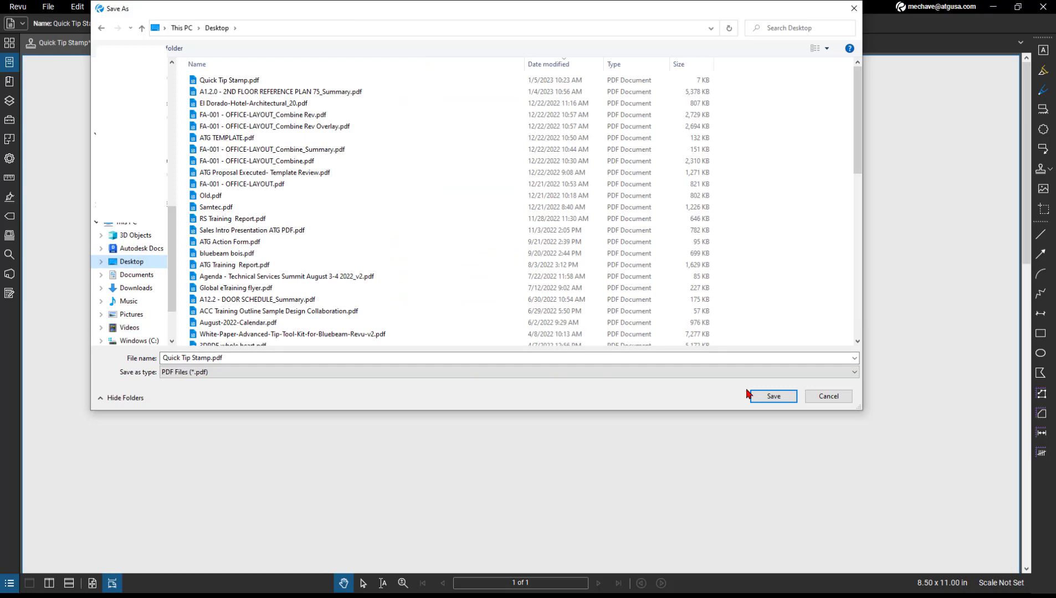
click(770, 396)
click(555, 306)
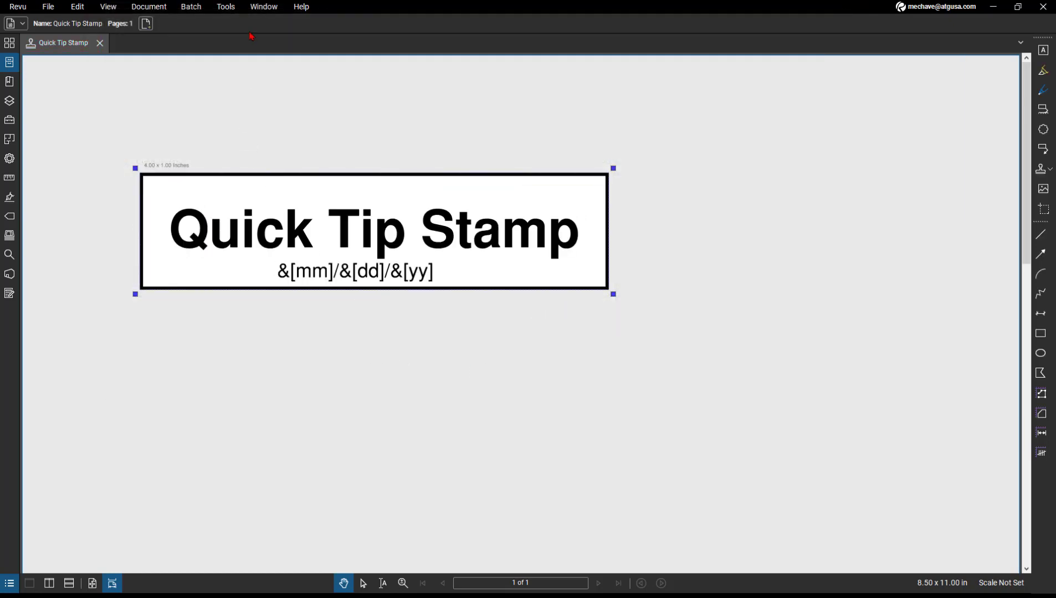
Step: Close the Quick Tip Stamp document
click(226, 6)
mouse_move(235, 38)
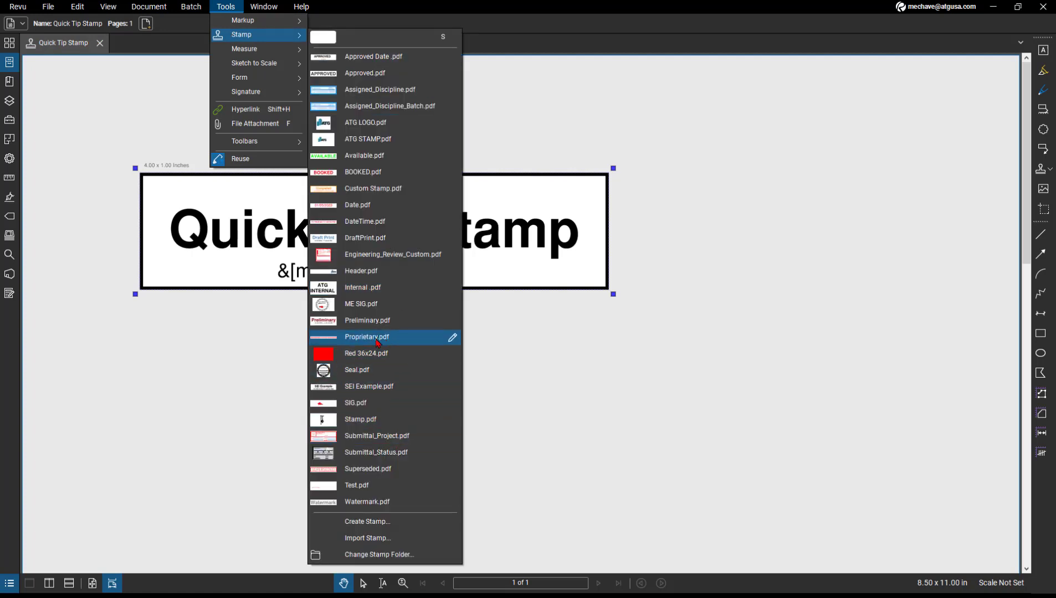
click(380, 536)
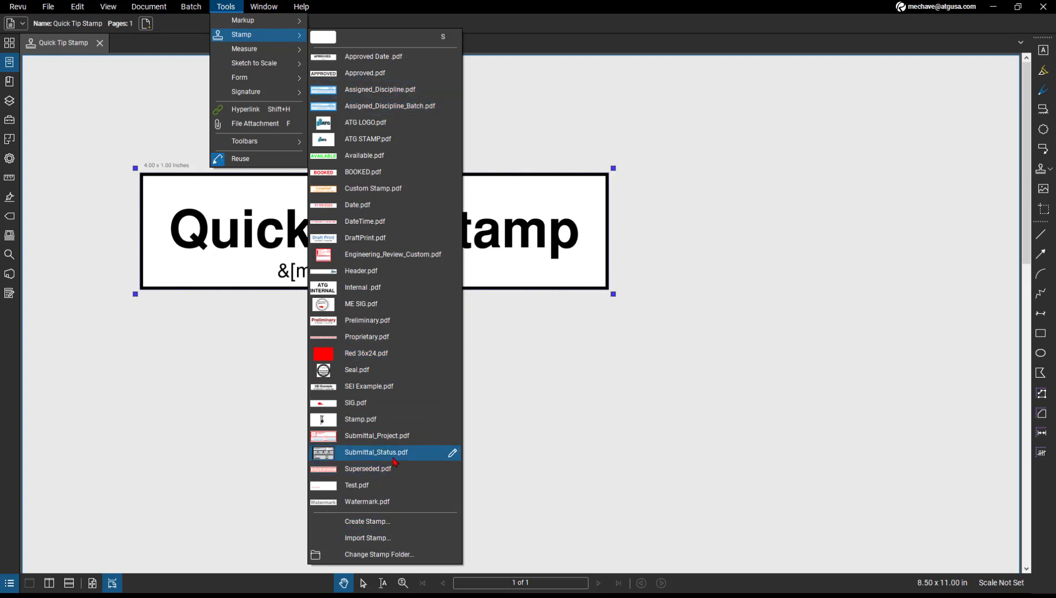
click(571, 422)
click(100, 44)
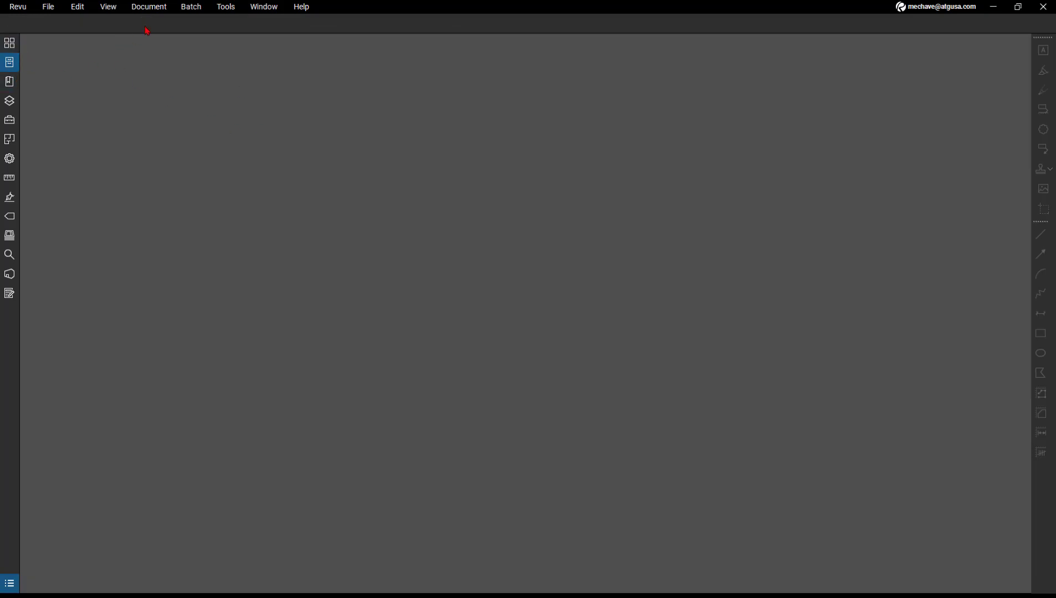
Step: Import Quick Tip Stamp.pdf from the Desktop into the stamp list
click(9, 120)
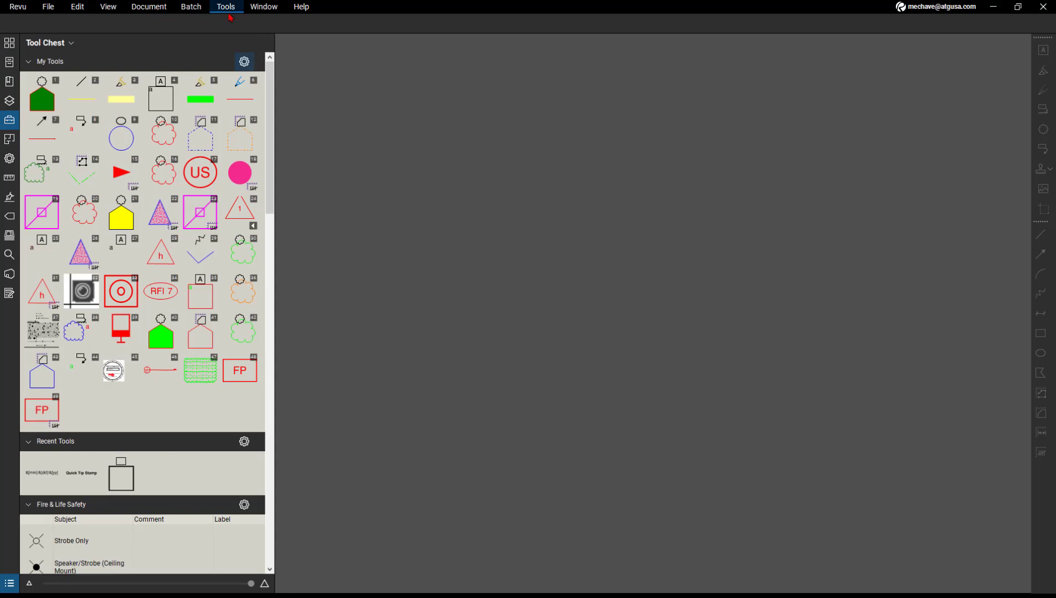
click(226, 7)
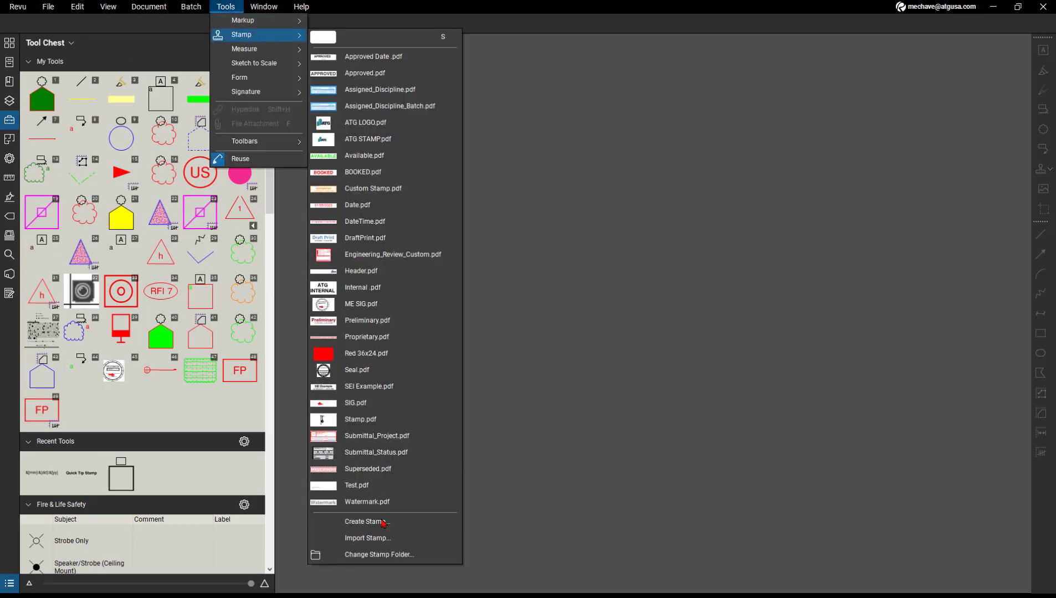
click(368, 538)
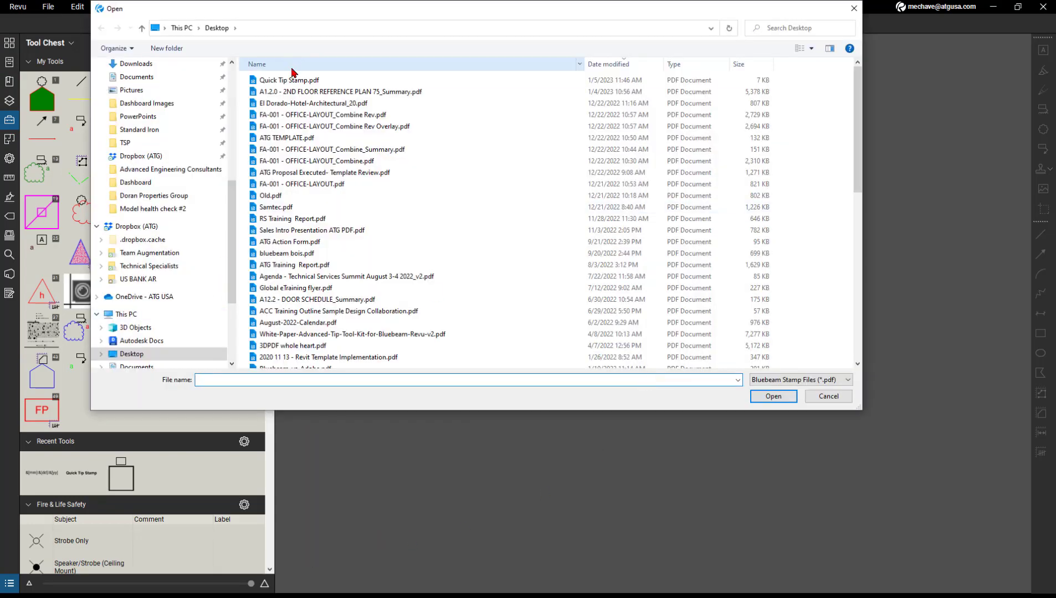
click(289, 80)
click(771, 397)
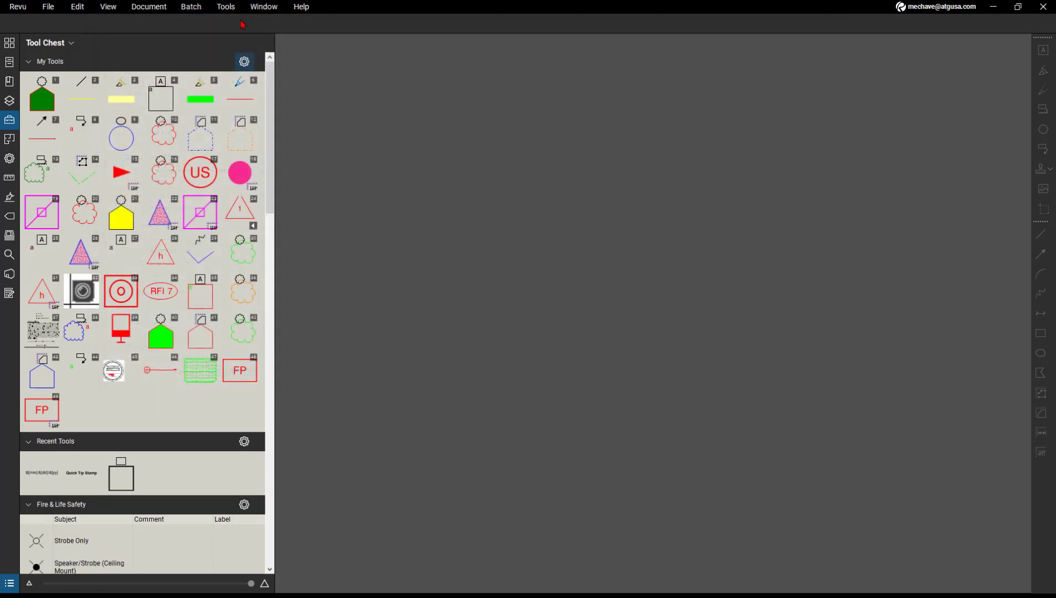
click(225, 7)
mouse_move(241, 34)
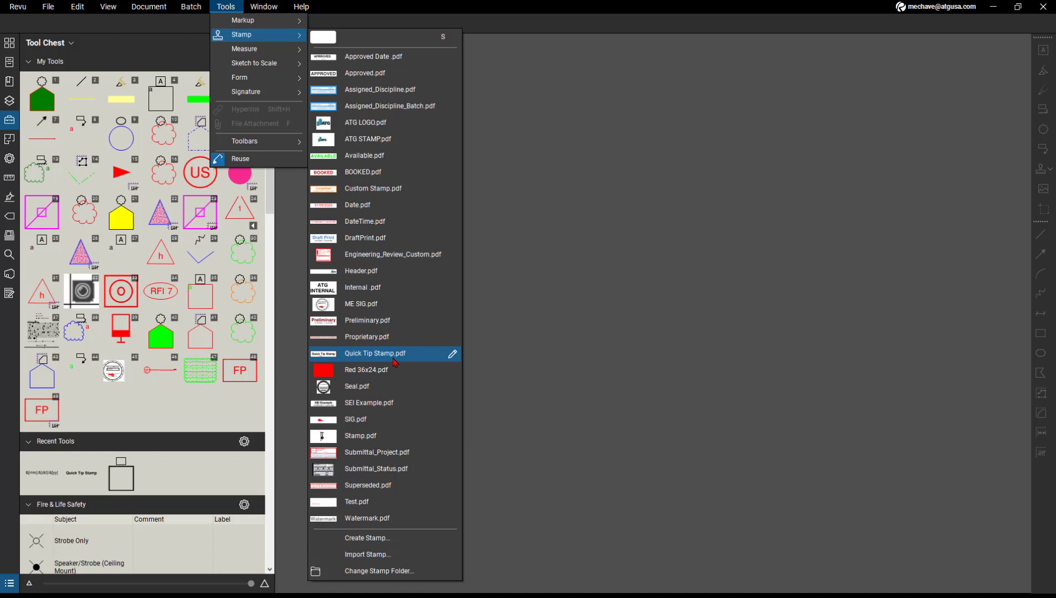
Step: Open the Samtec.pdf drawing set from File Access
click(11, 65)
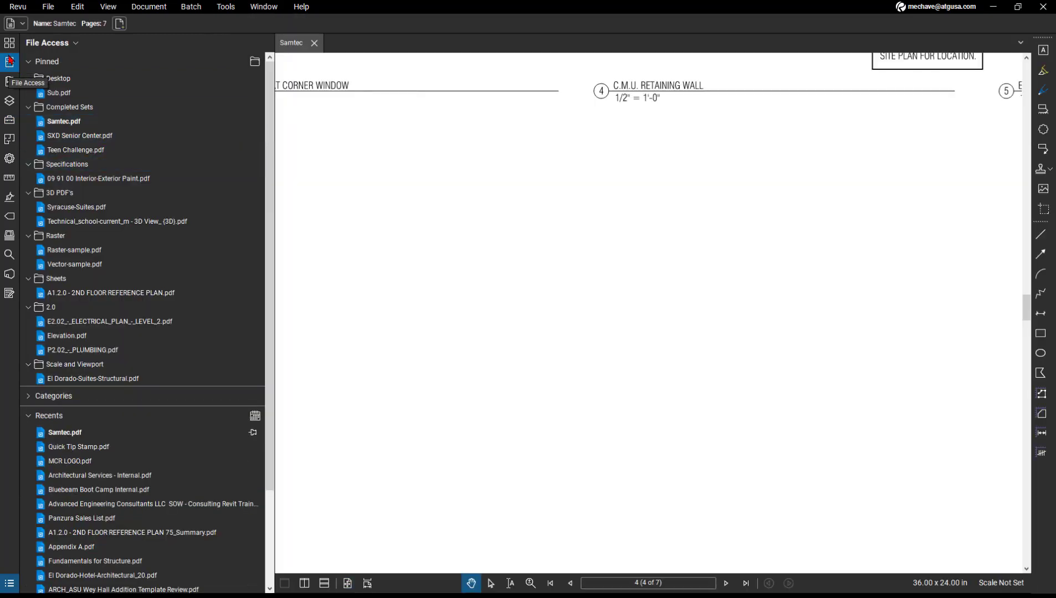
click(225, 7)
mouse_move(252, 37)
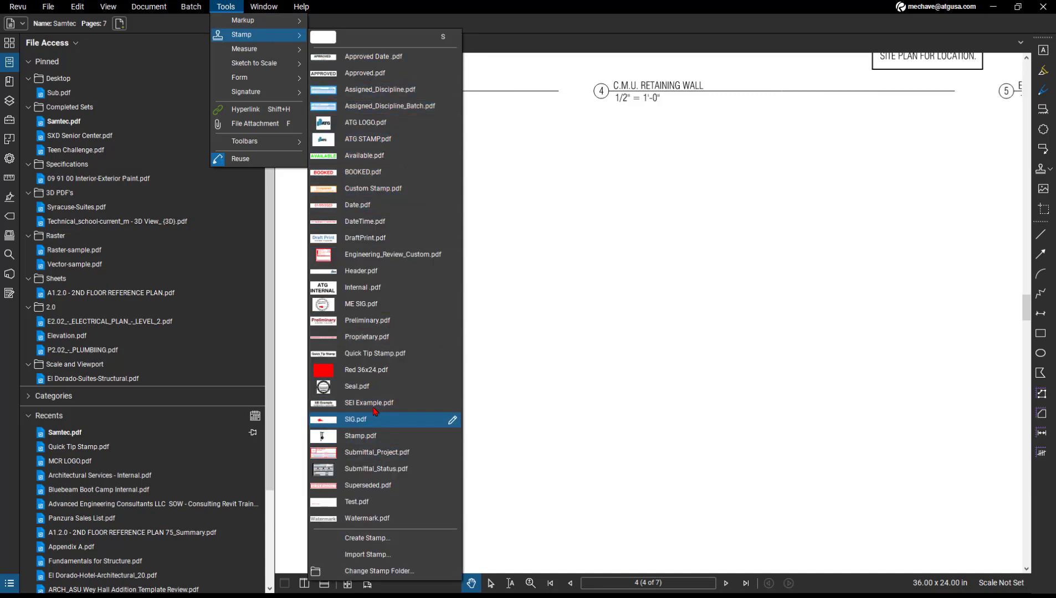
Step: Place a Quick Tip Stamp on Samtec page 4, then drag out a larger one below it
click(375, 356)
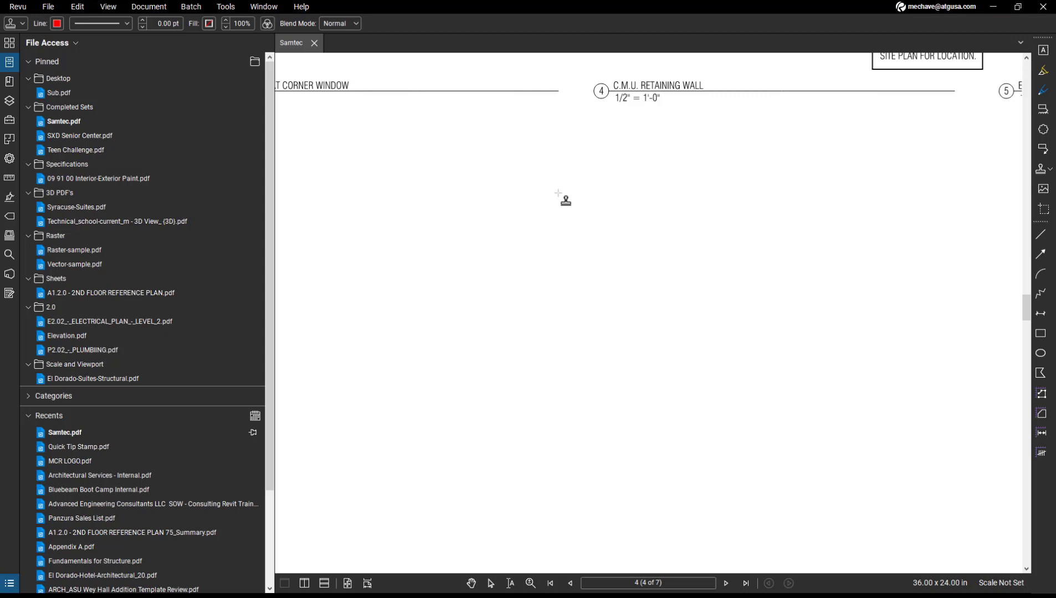
click(565, 200)
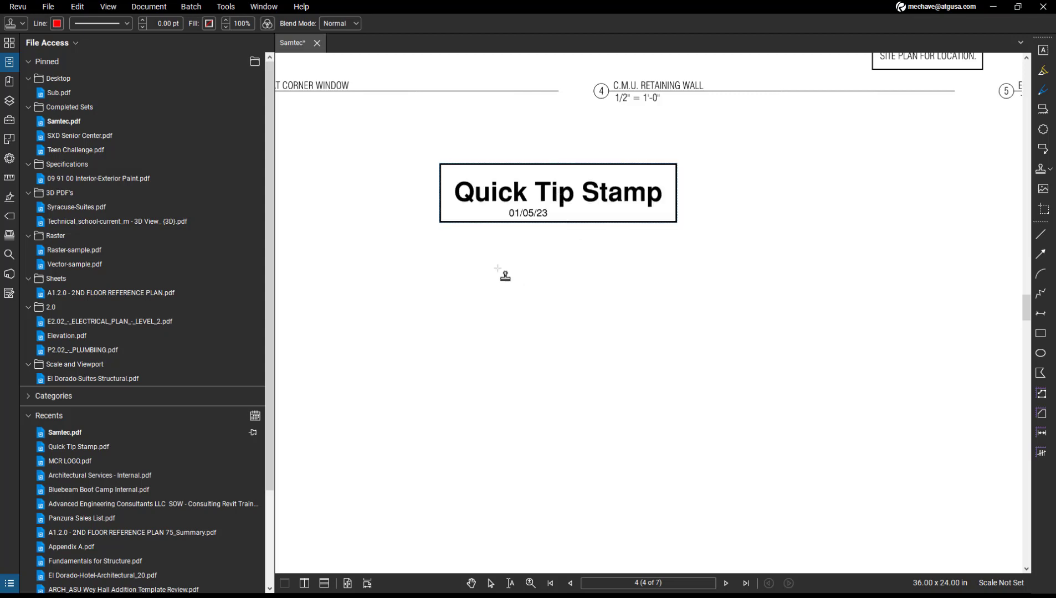
drag(497, 268, 911, 351)
scroll(705, 378, right, 2)
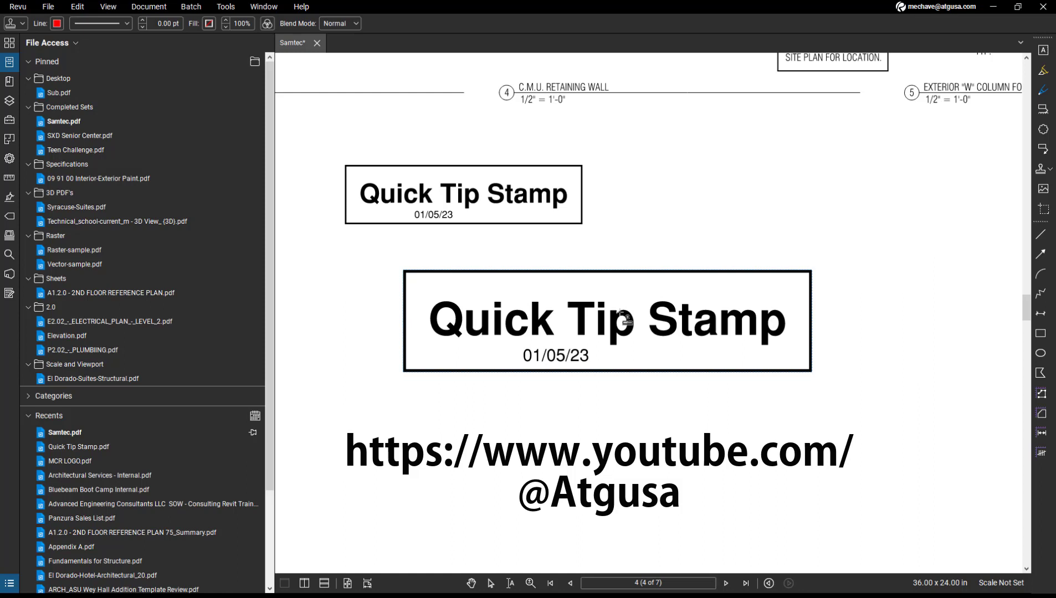
Step: Start a new blank-template stamp with the subject MCR LOGO
click(226, 6)
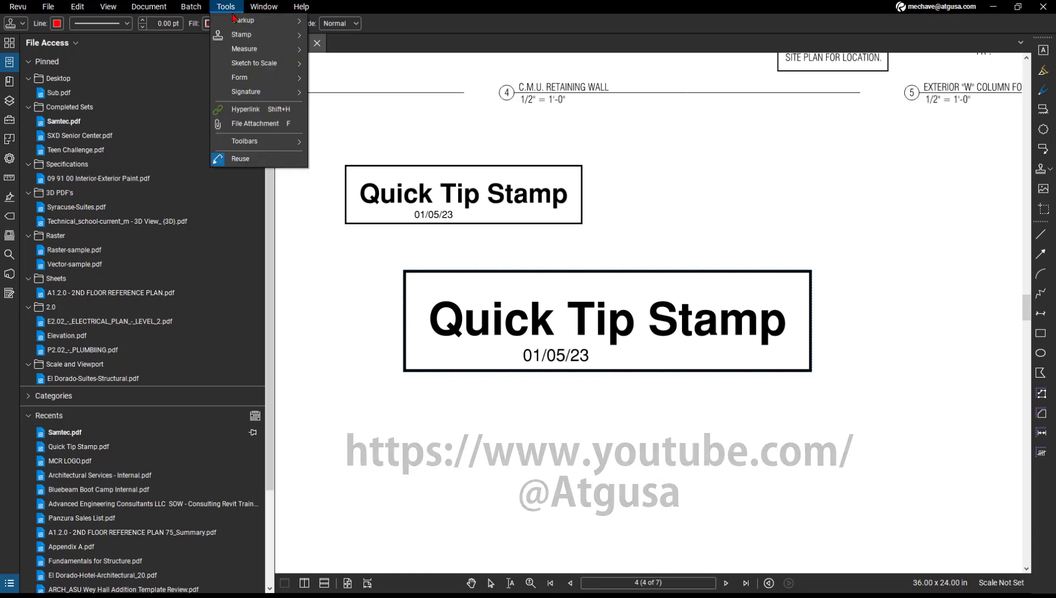
mouse_move(250, 35)
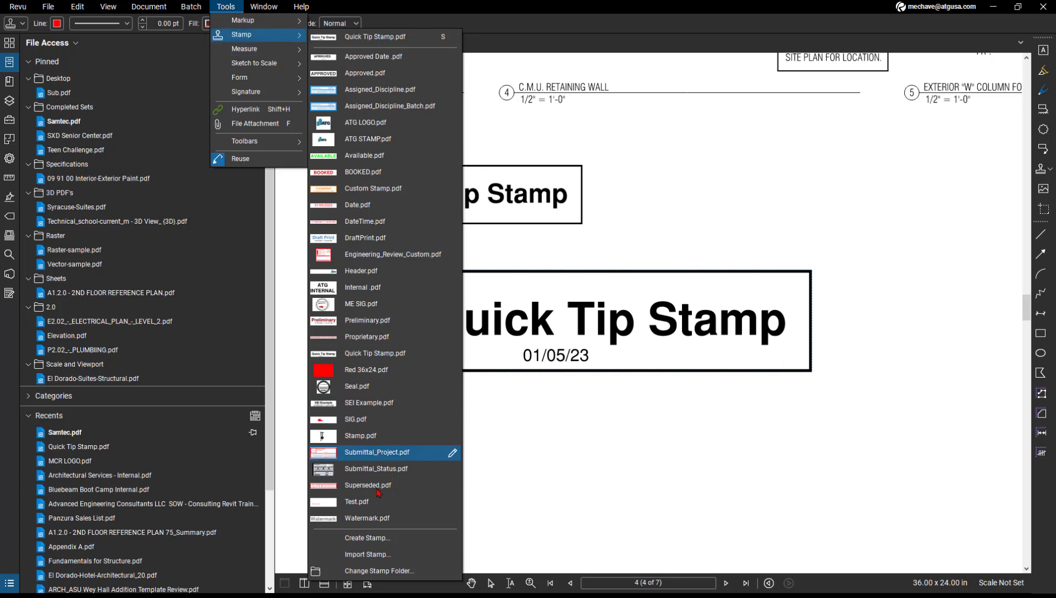
click(389, 544)
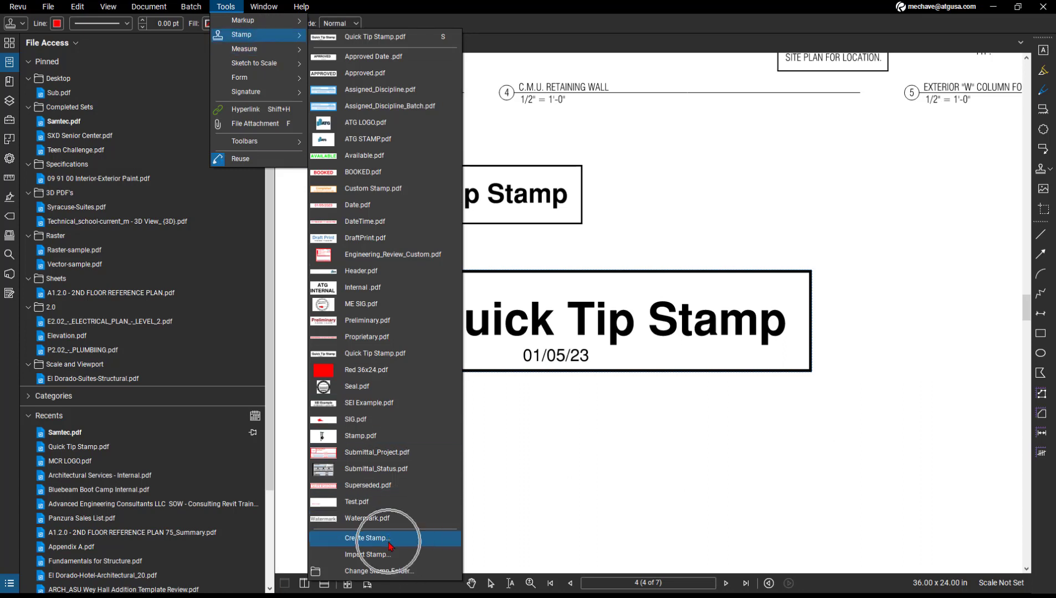
double_click(522, 217)
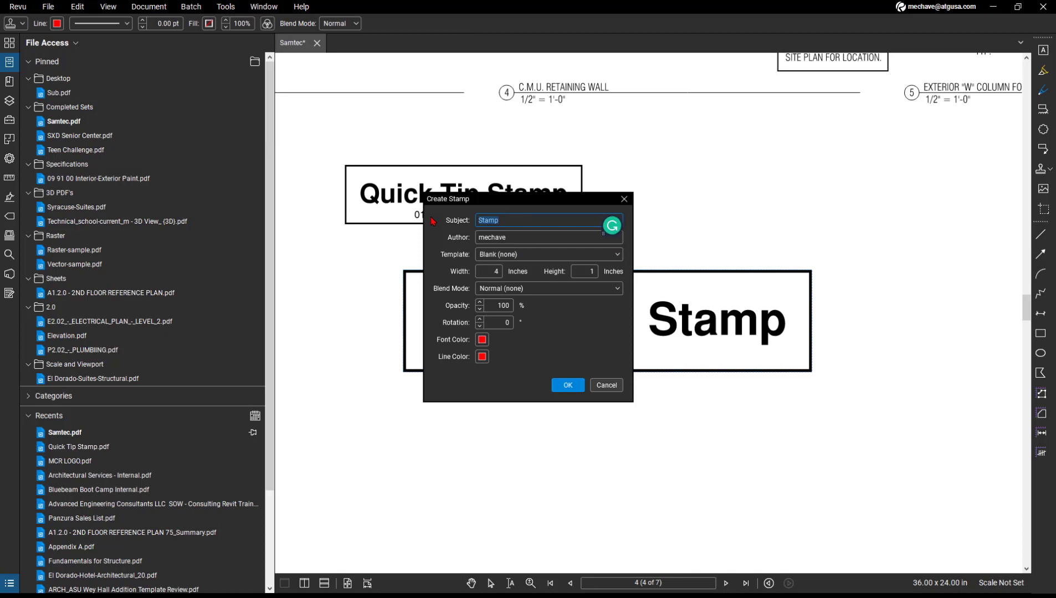
text(MCR LOGO)
click(521, 254)
click(518, 267)
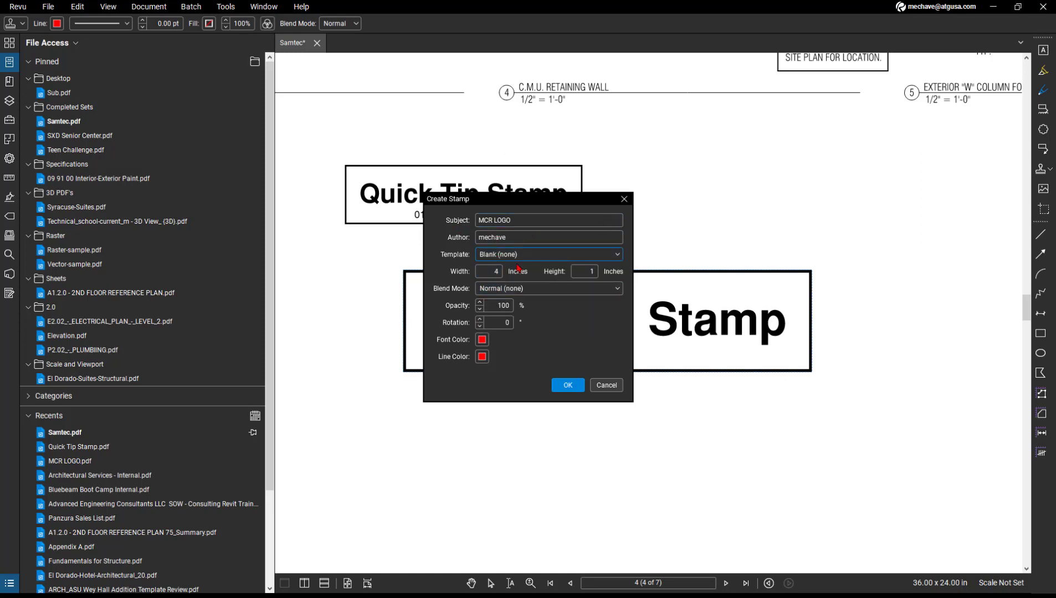
Step: Set the stamp's blend mode to Normal with black text and black line colour
click(517, 293)
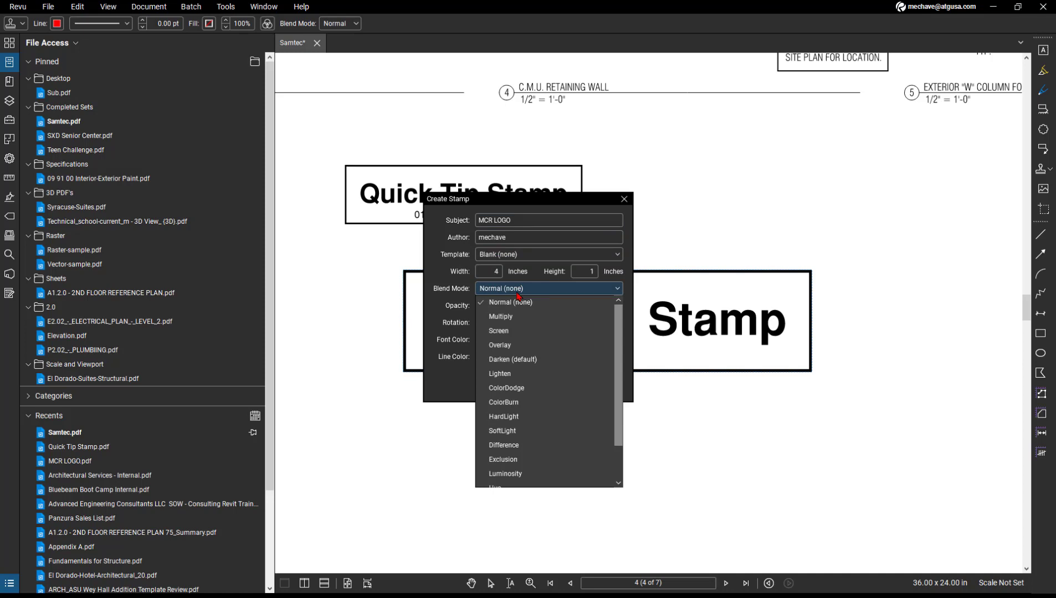
click(521, 331)
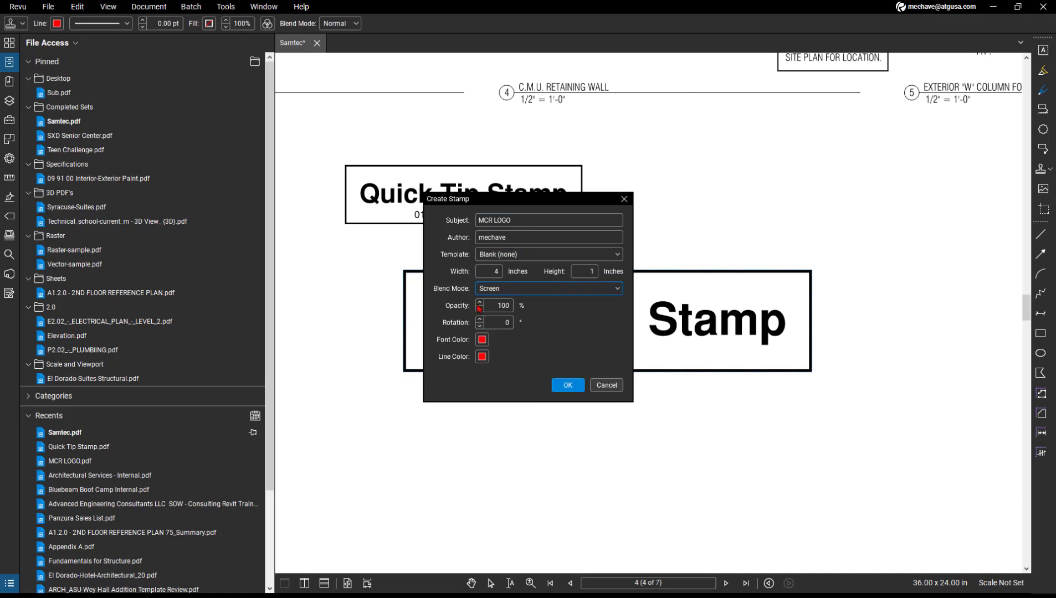
click(503, 291)
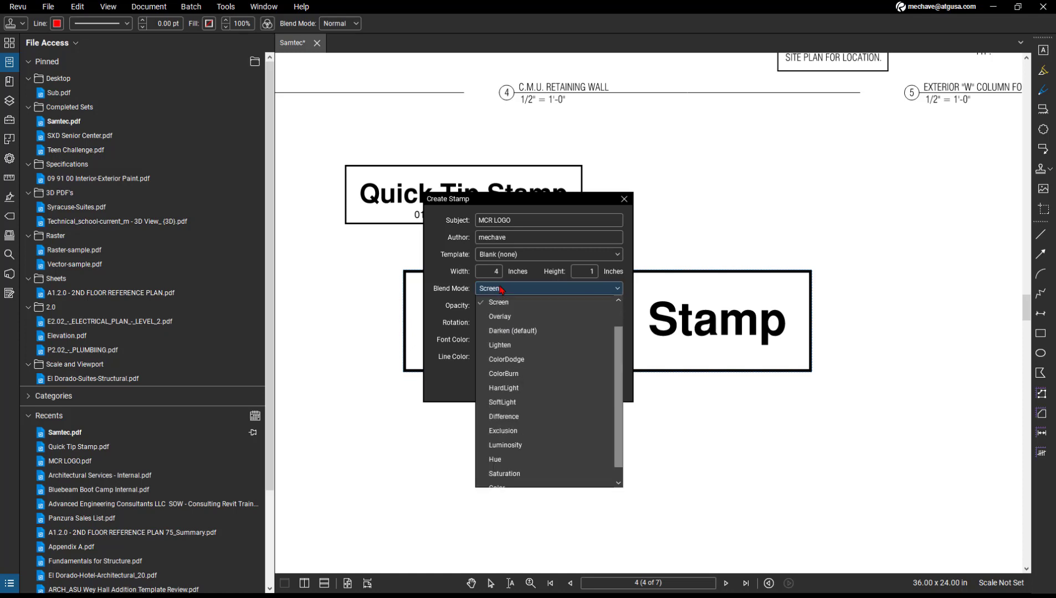
scroll(518, 316, up, 1)
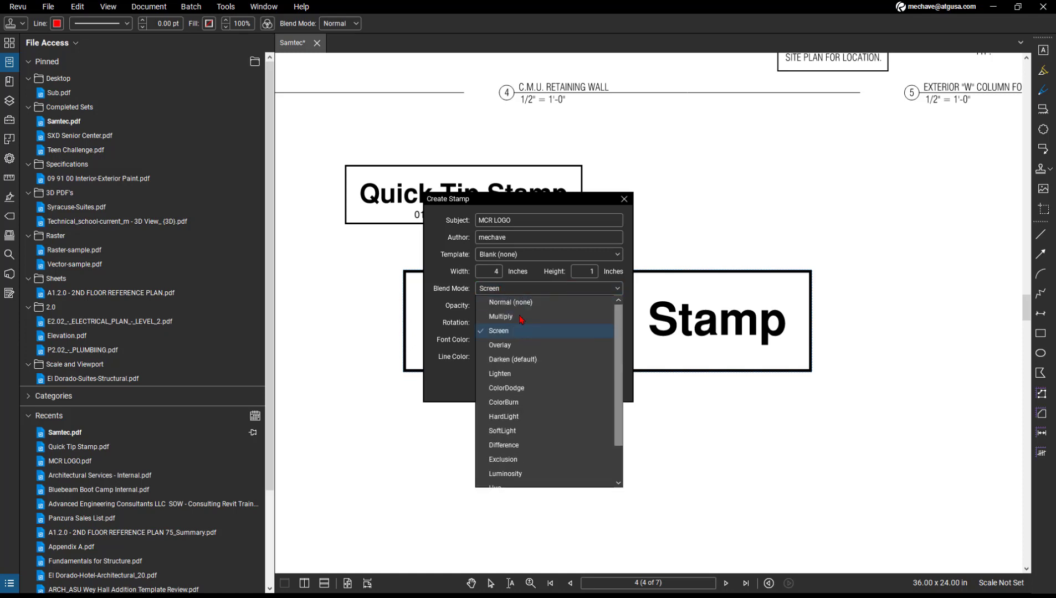
click(522, 309)
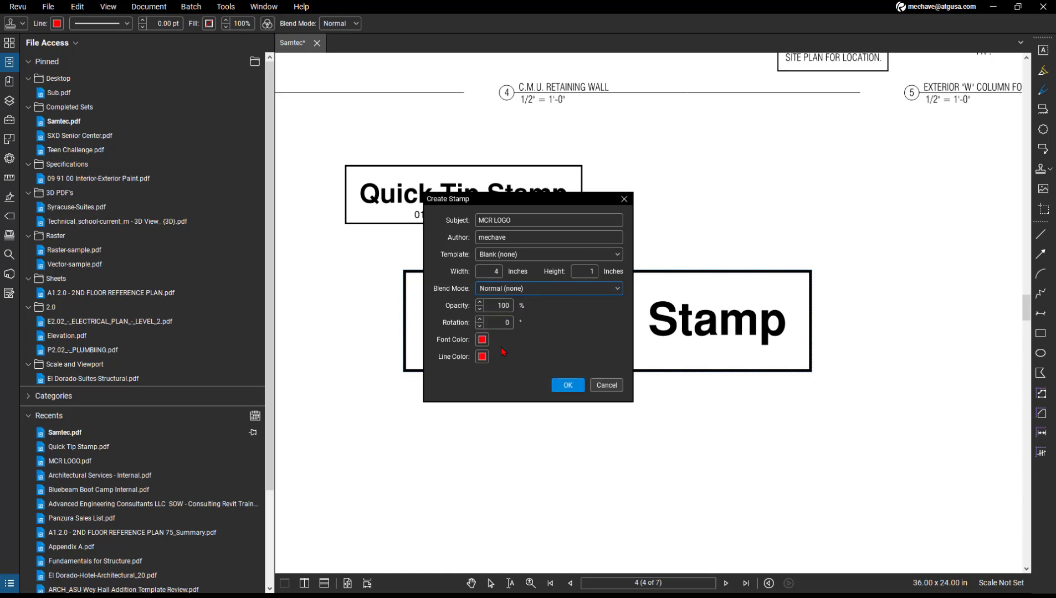
click(482, 339)
click(486, 410)
click(482, 357)
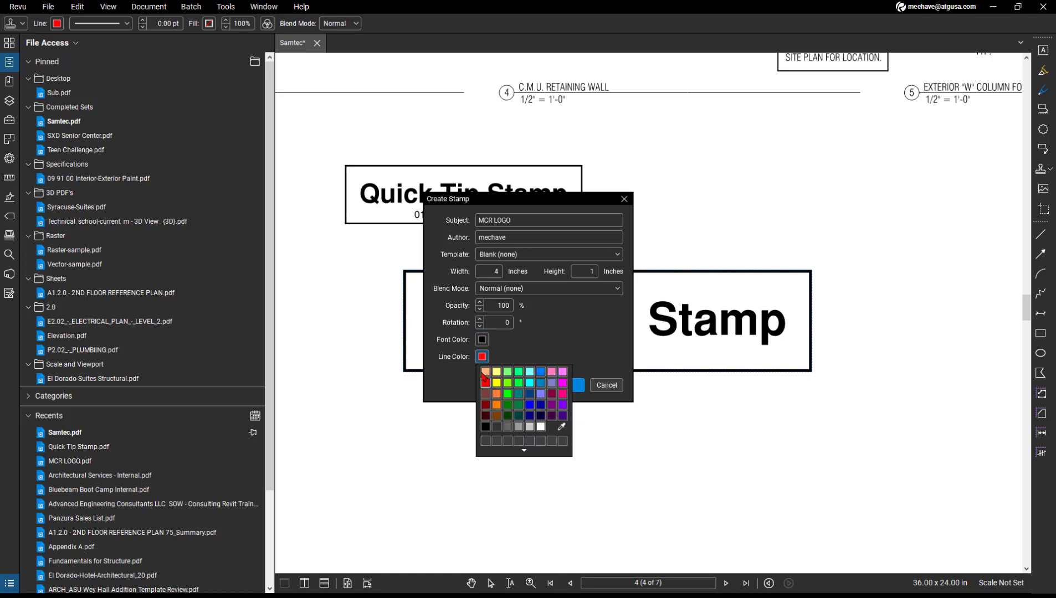
click(486, 427)
Step: Create the stamp, enlarge its area to 4.65 x 3.64 inches, and load Cup logo.png
click(565, 384)
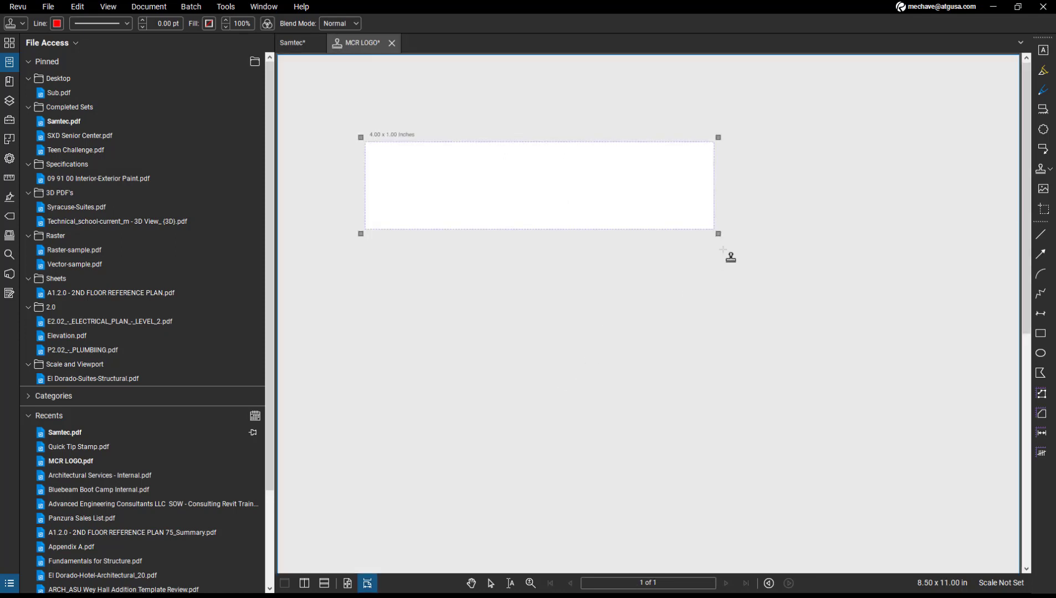
drag(727, 258, 776, 465)
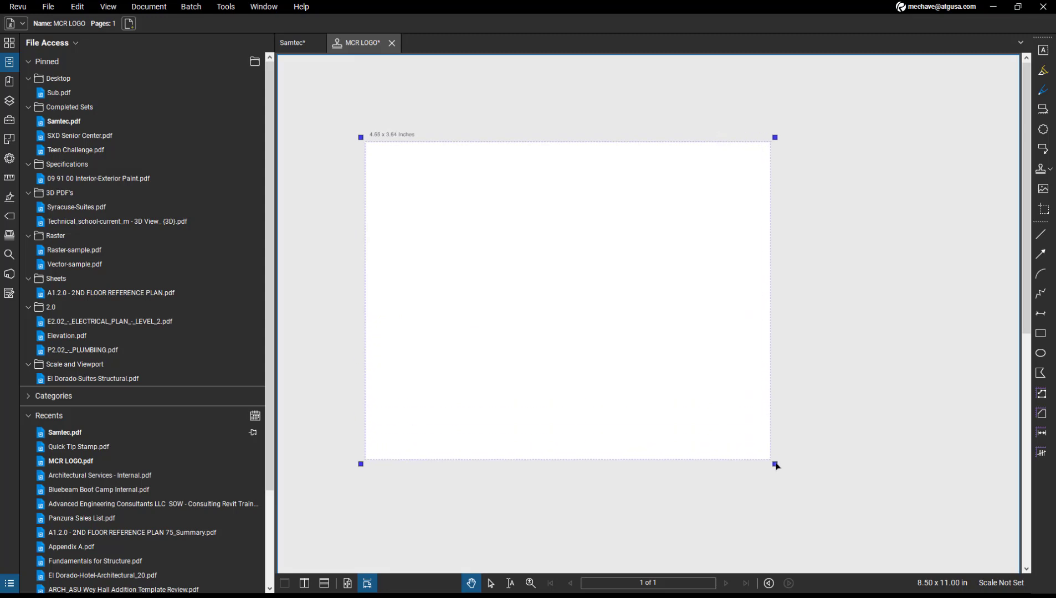
click(226, 7)
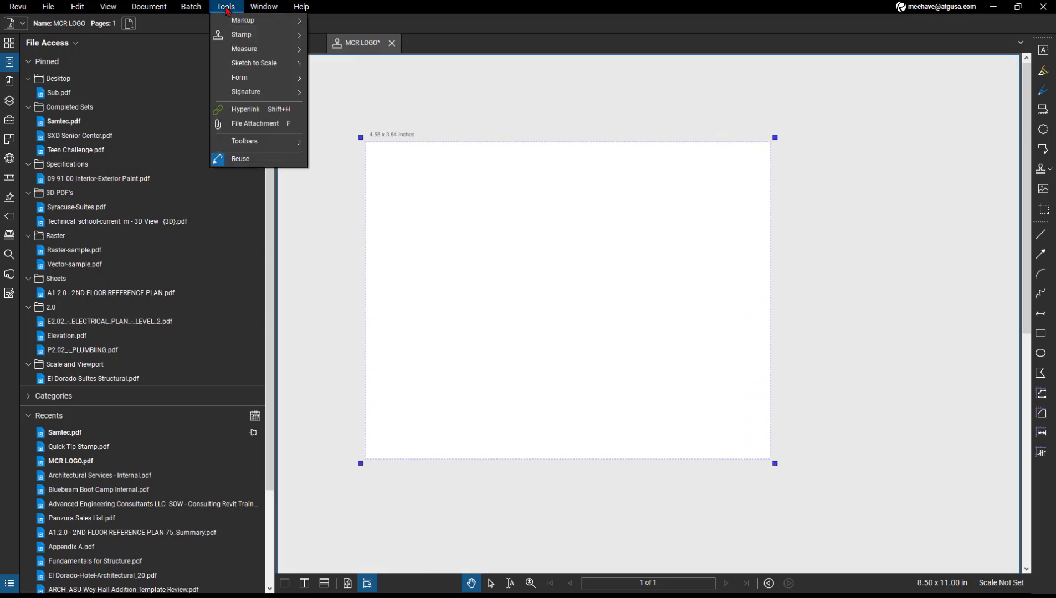
mouse_move(232, 20)
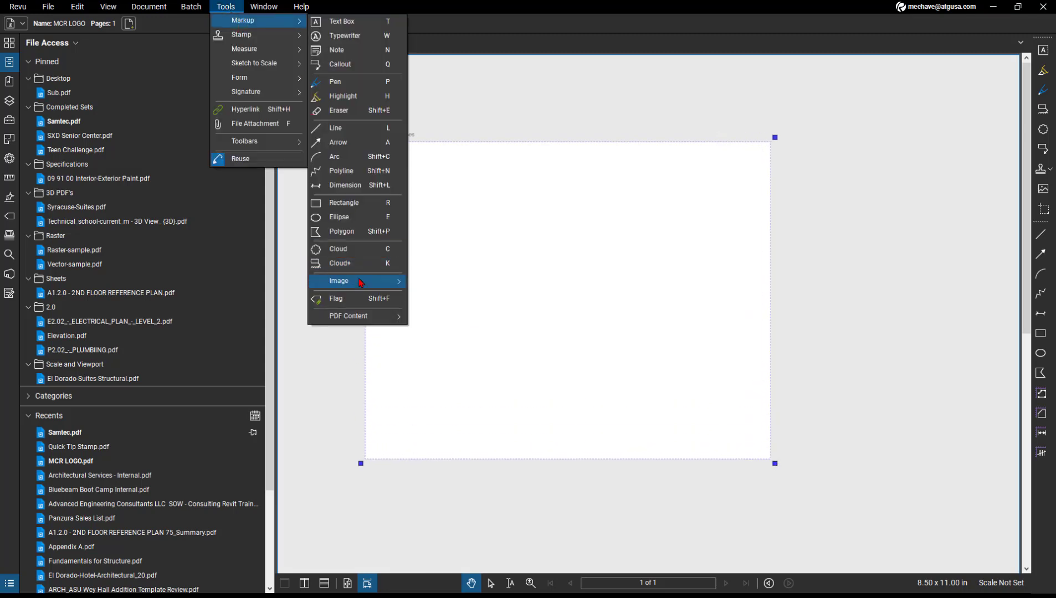
mouse_move(361, 283)
click(437, 282)
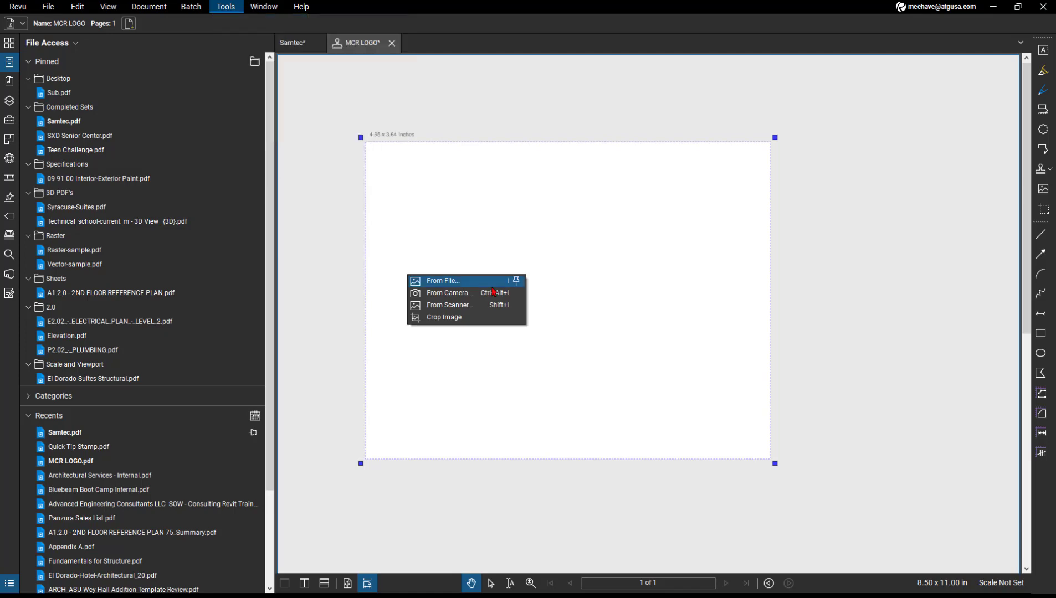
click(559, 399)
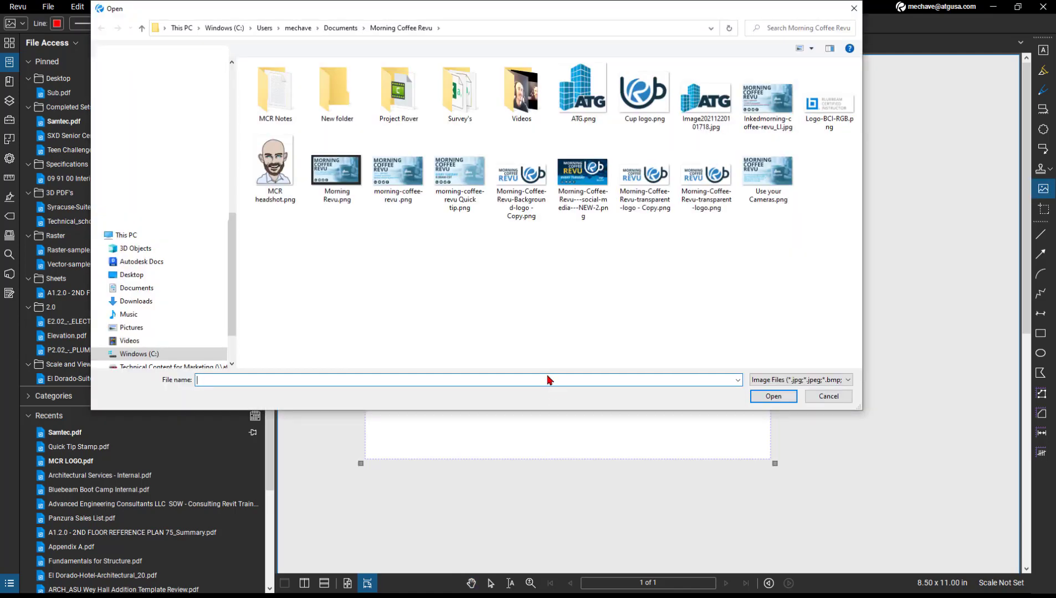
click(644, 92)
click(773, 397)
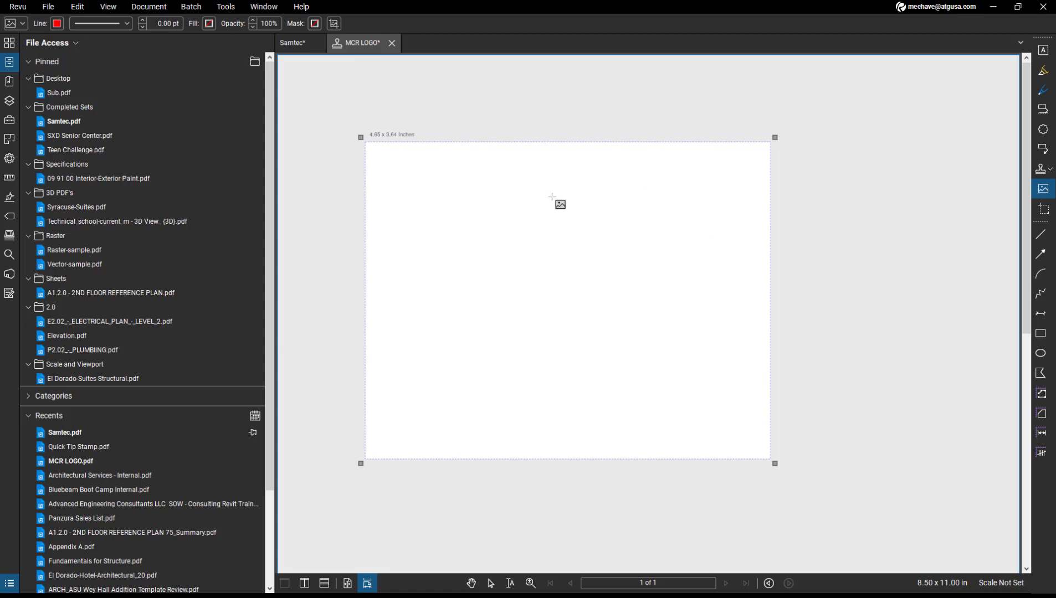
Step: Place the Cup logo on the stamp and resize the stamp area to frame it
click(514, 268)
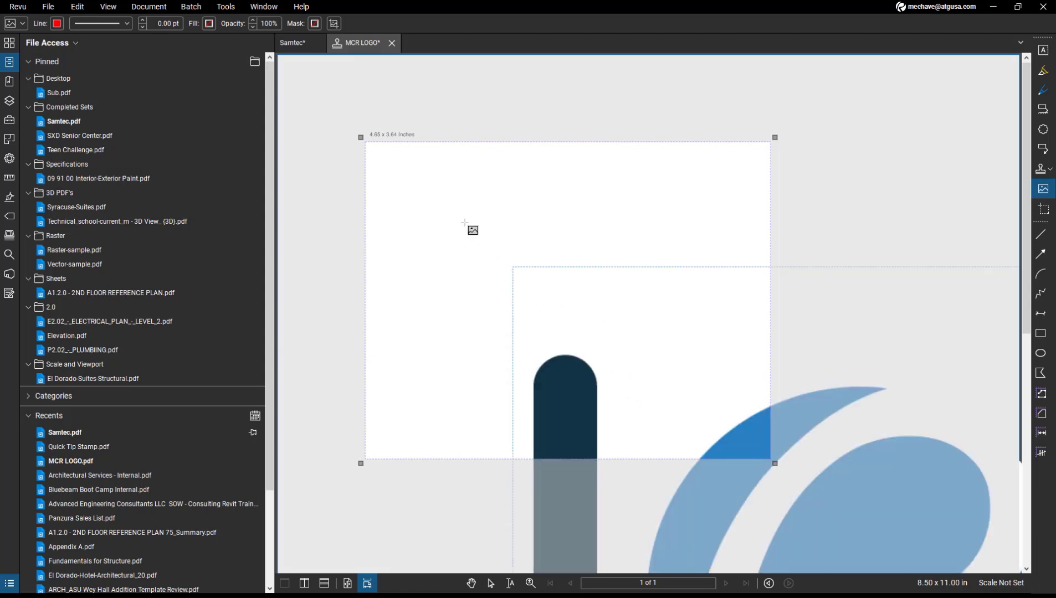
click(446, 199)
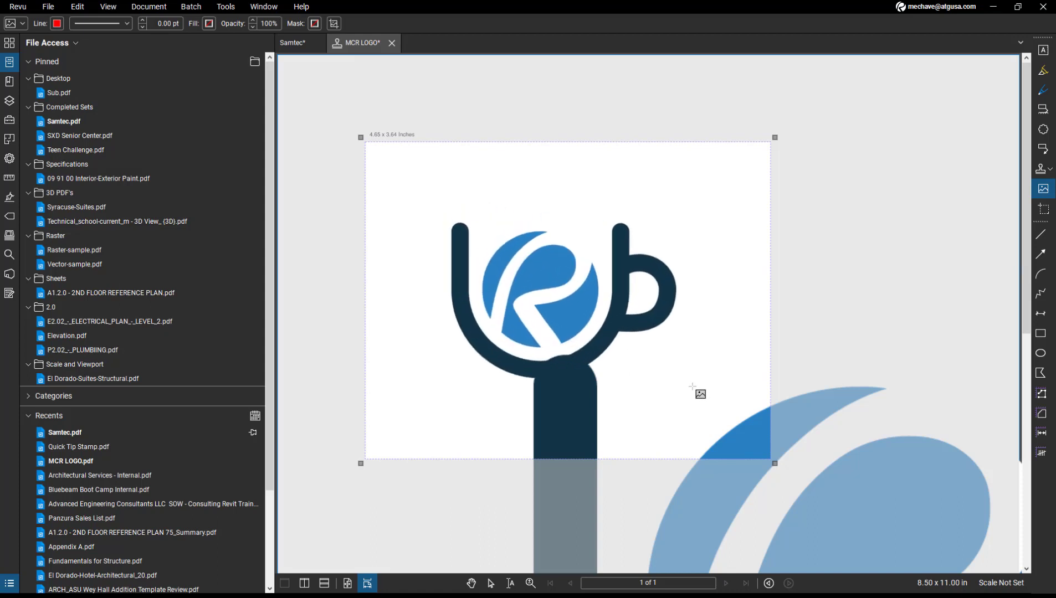
key(Escape)
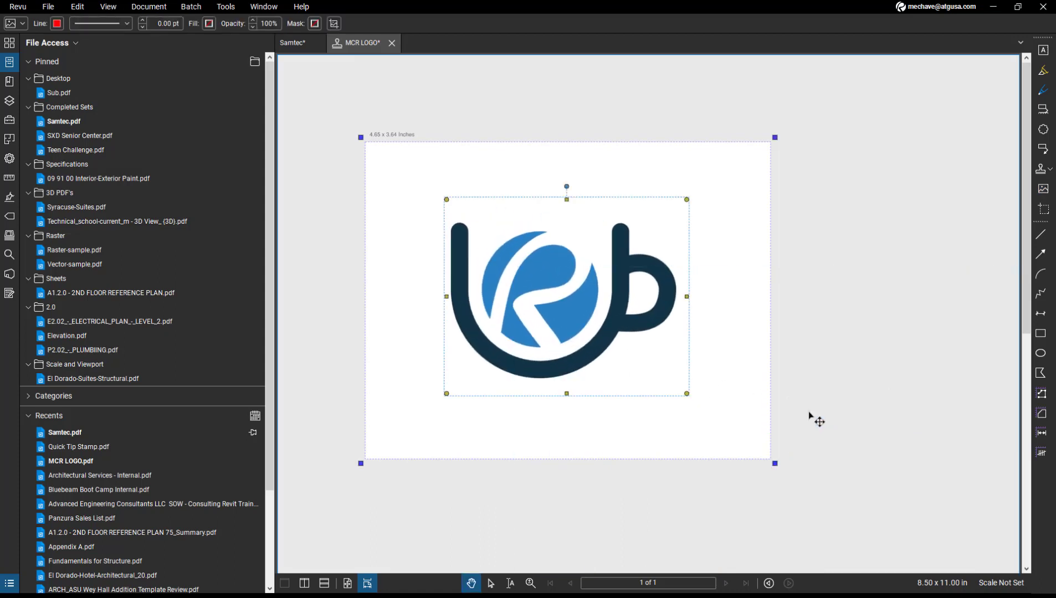
drag(775, 465, 708, 408)
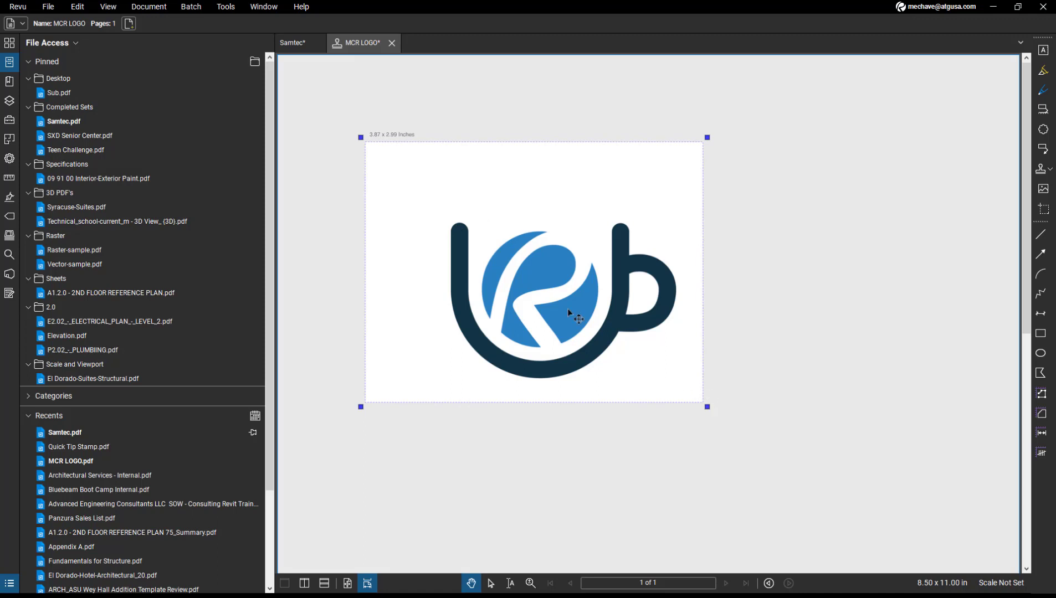
drag(707, 407, 791, 480)
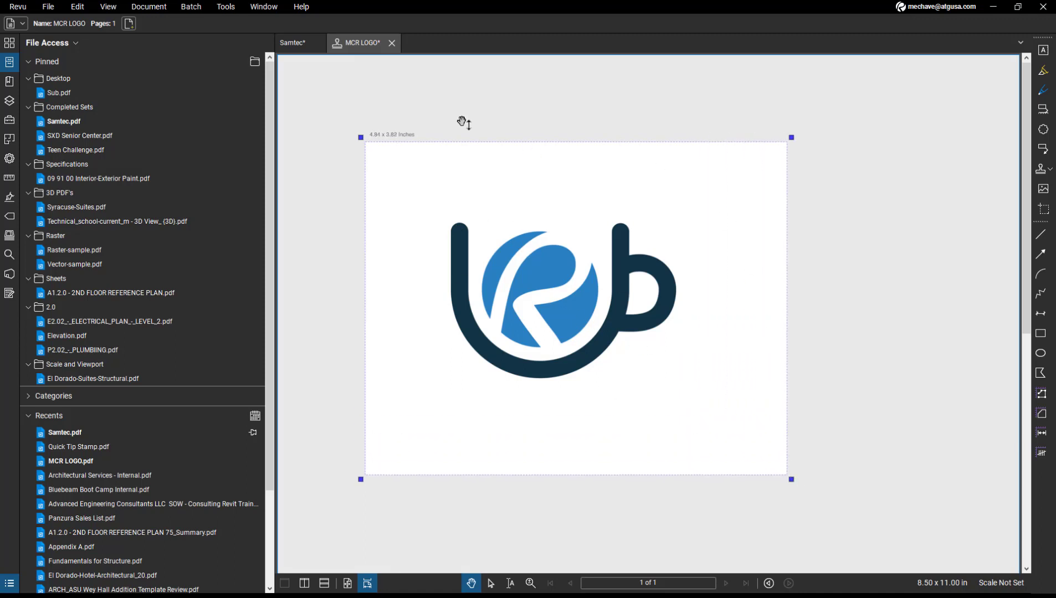
Step: Save the stamp as MCR LOGO.pdf in the stamps folder
right_click(365, 51)
click(401, 69)
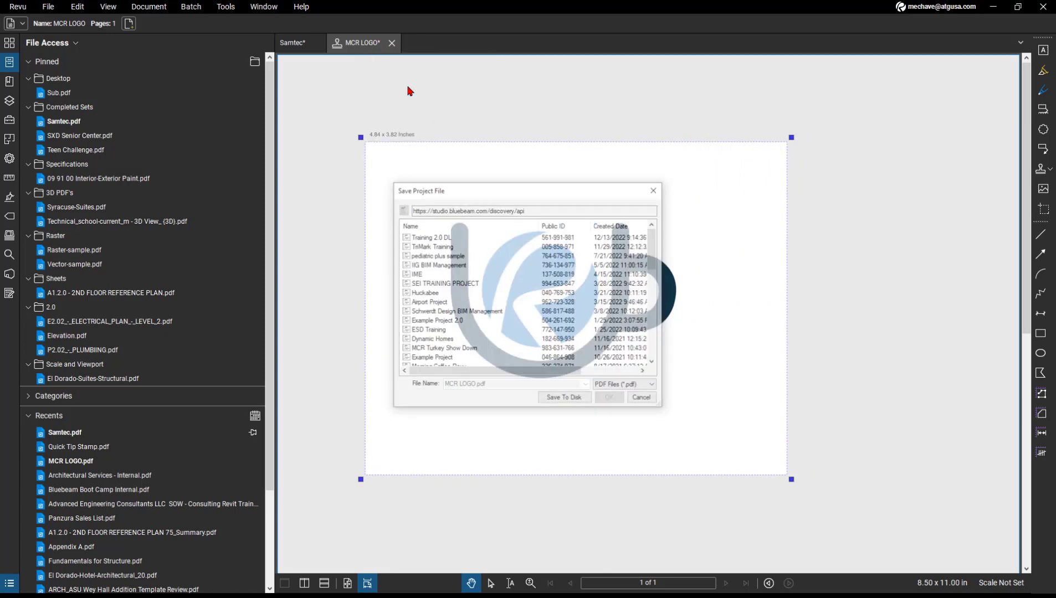
click(565, 399)
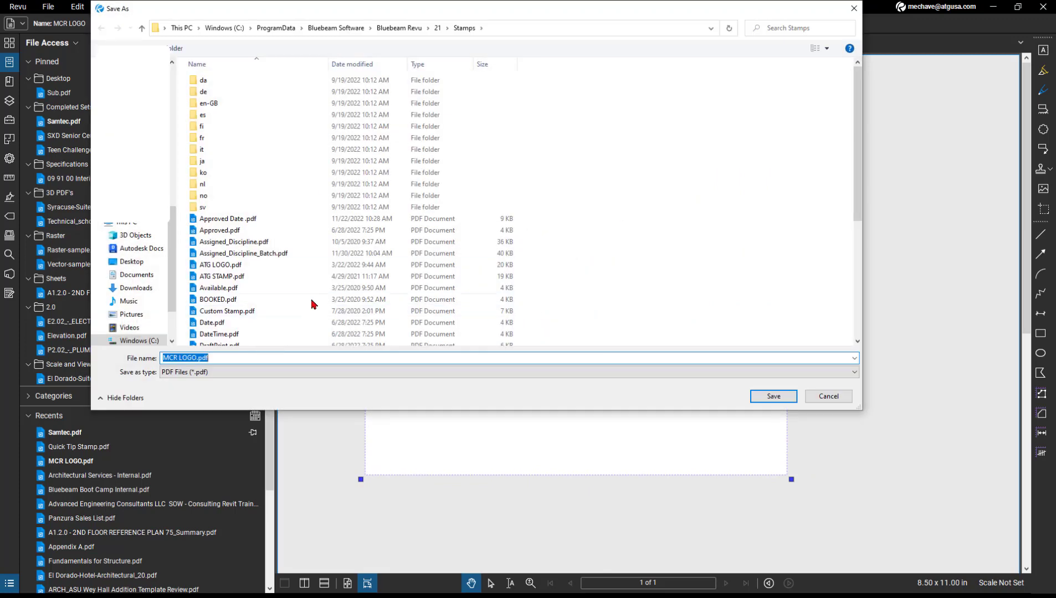
click(773, 396)
Step: Close the MCR LOGO stamp document
click(226, 6)
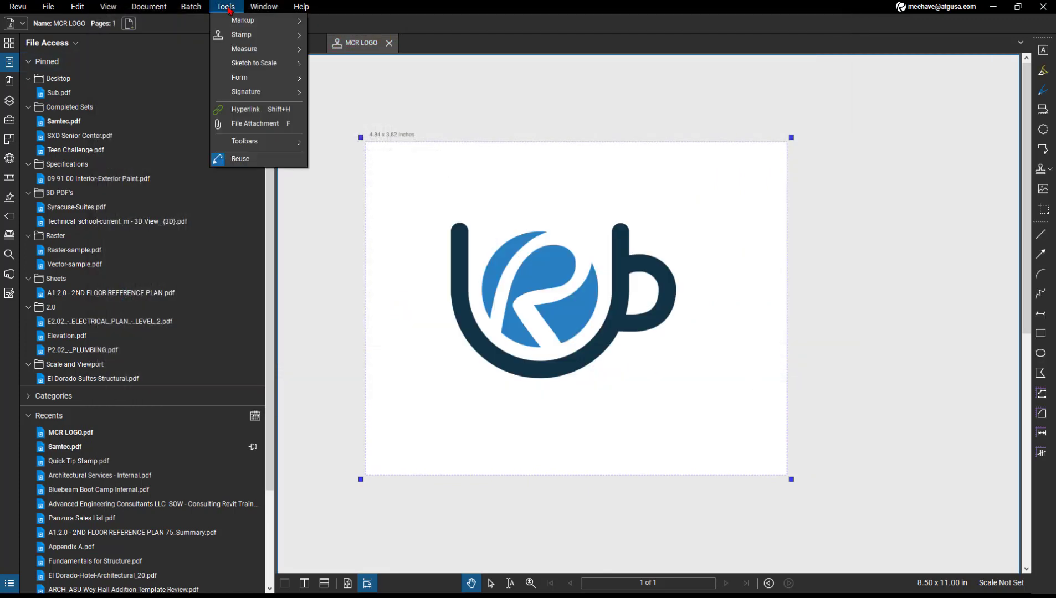
mouse_move(244, 42)
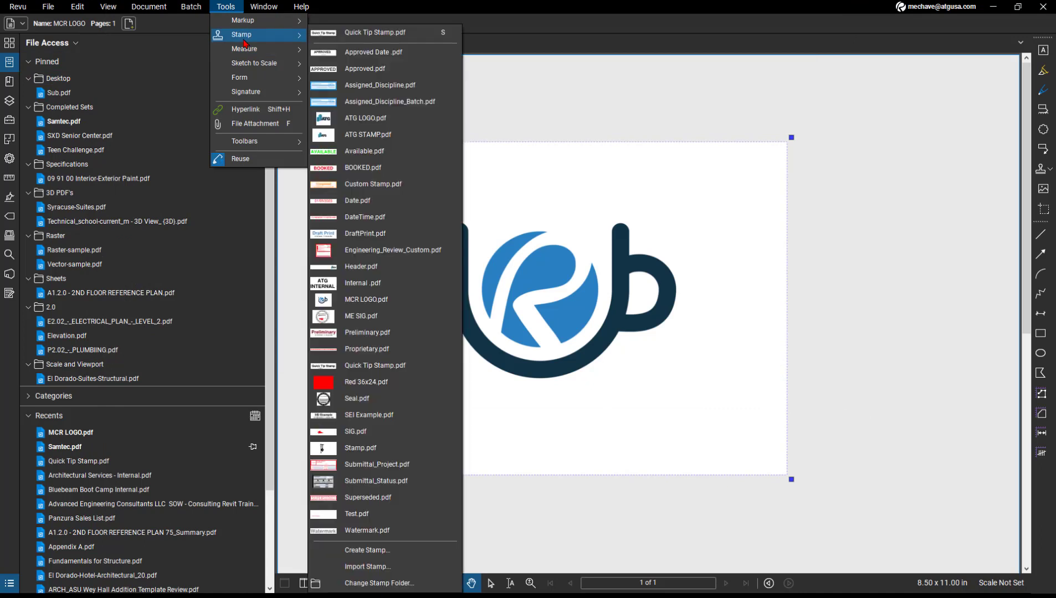
click(366, 299)
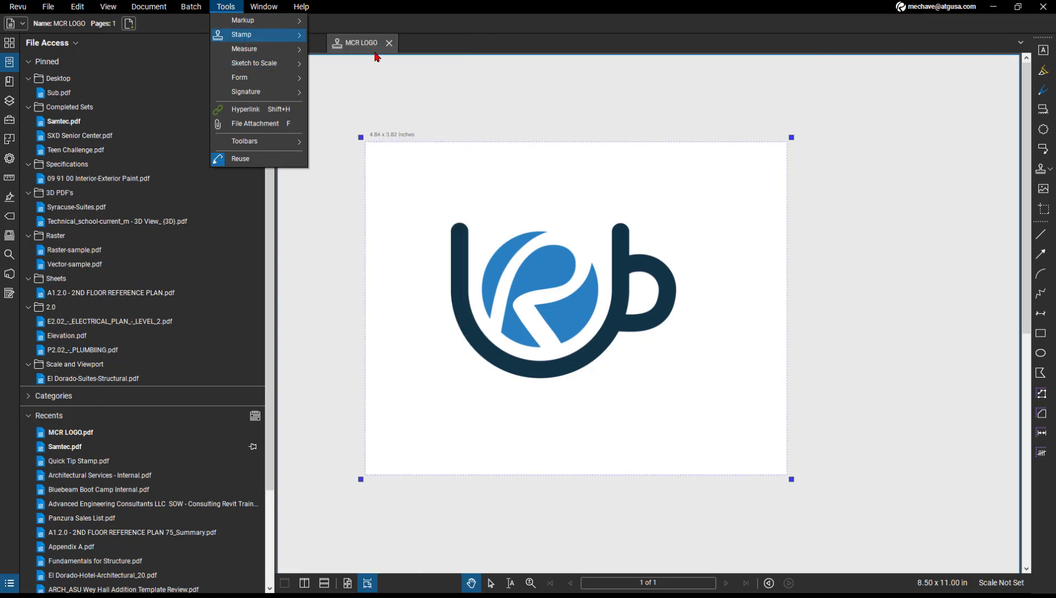
click(389, 43)
Step: Place the MCR LOGO stamp on the Samtec drawing
click(226, 7)
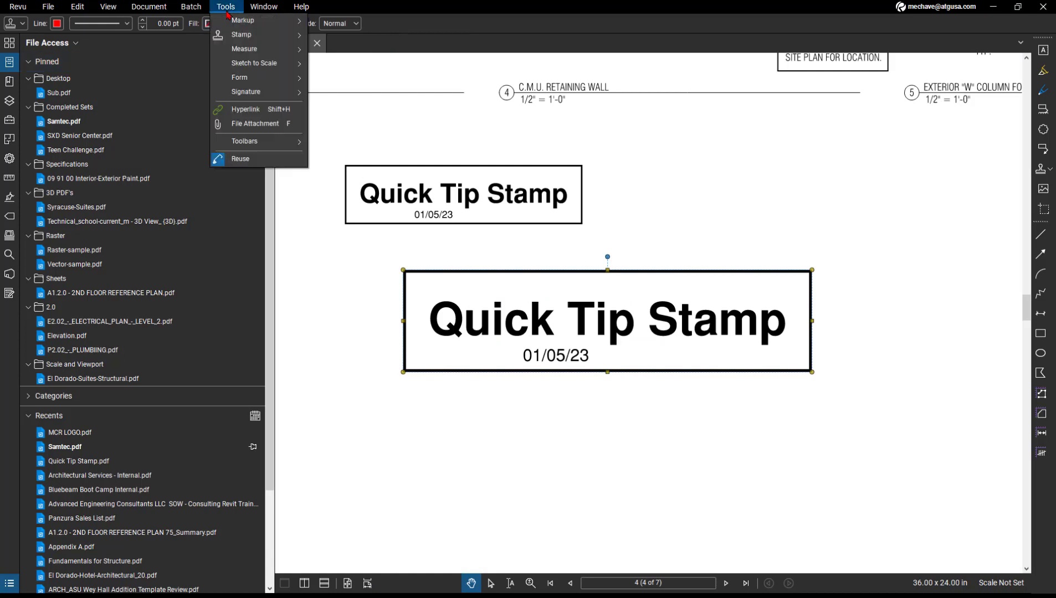
mouse_move(244, 35)
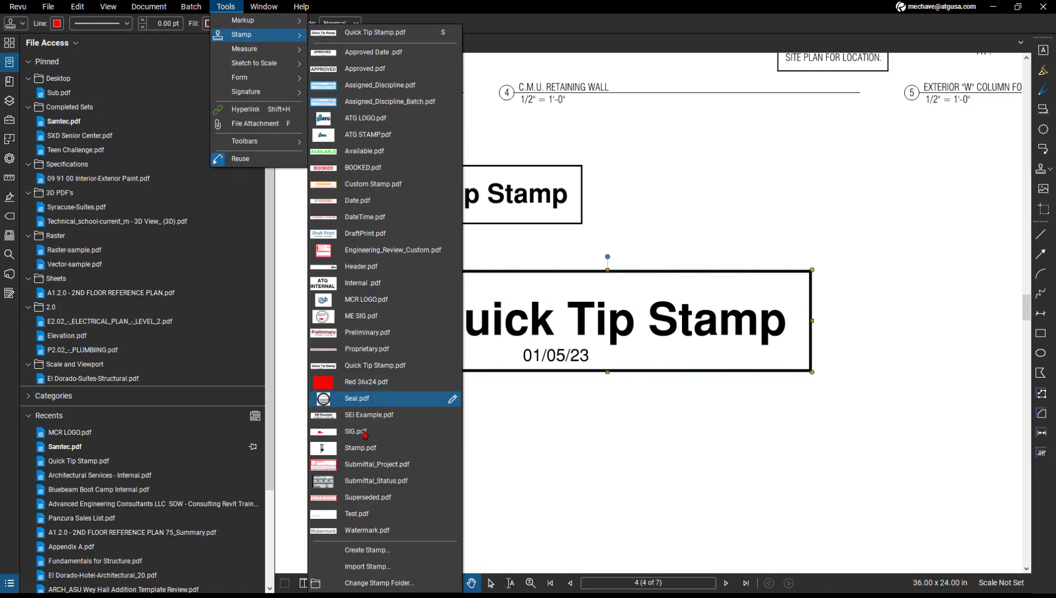
click(366, 299)
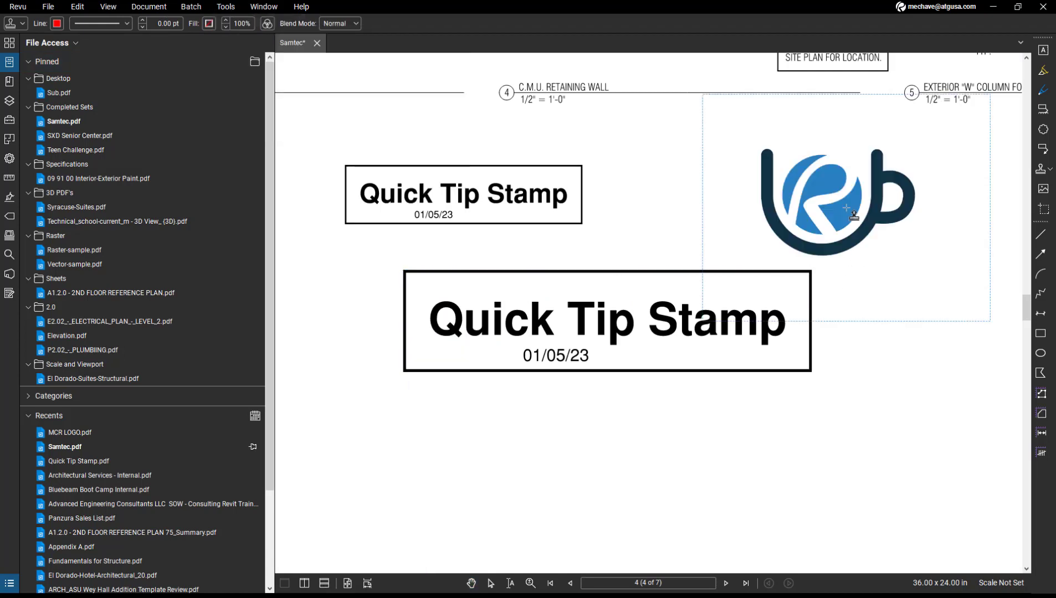
click(848, 244)
Step: Move the MCR logo onto the large Quick Tip Stamp and set its blend mode to Multiply
drag(828, 229, 611, 315)
click(339, 23)
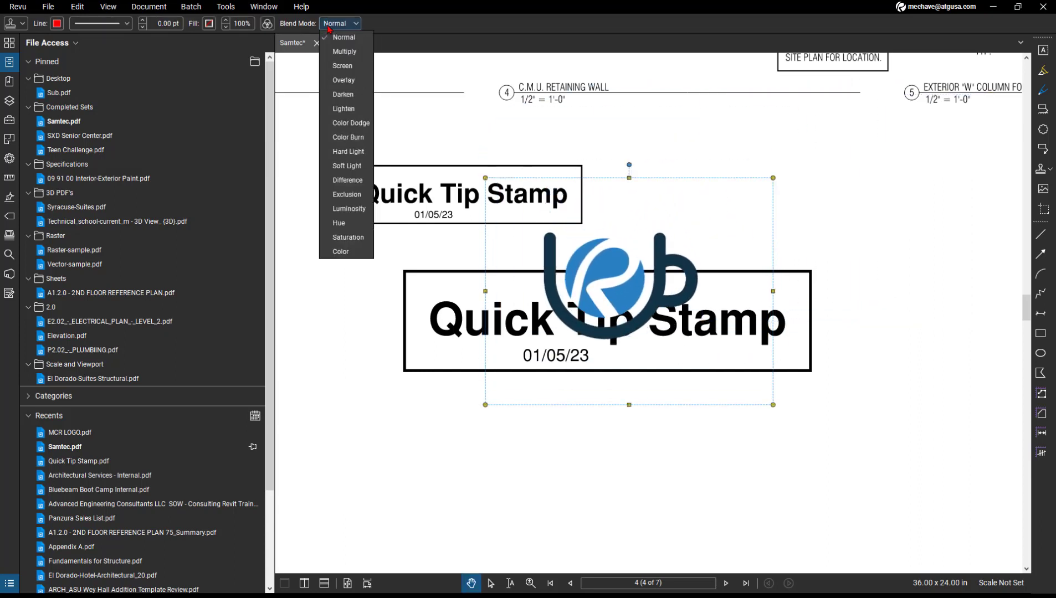
click(336, 53)
click(335, 24)
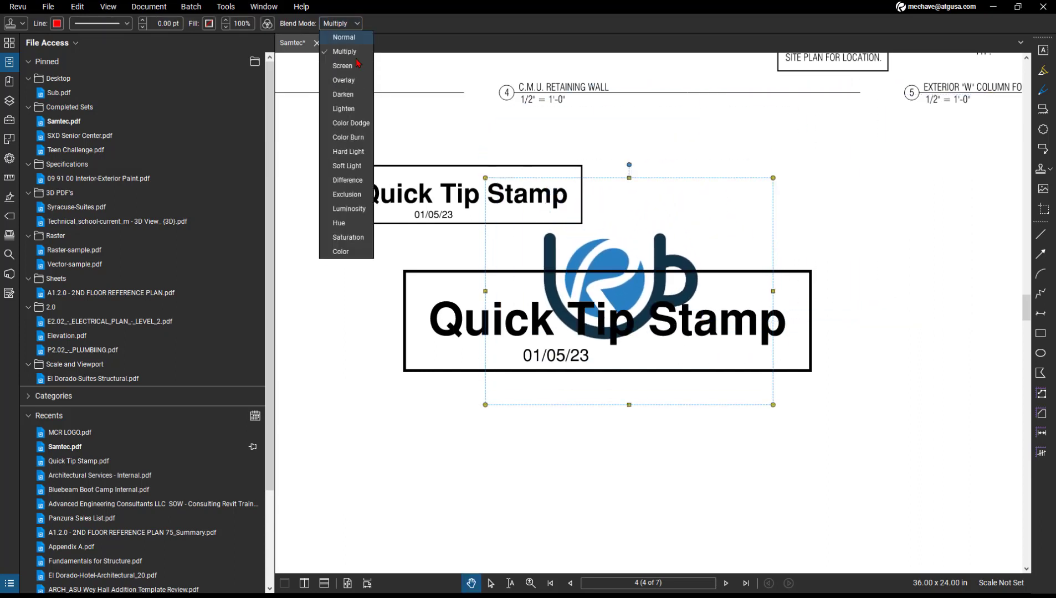
click(349, 81)
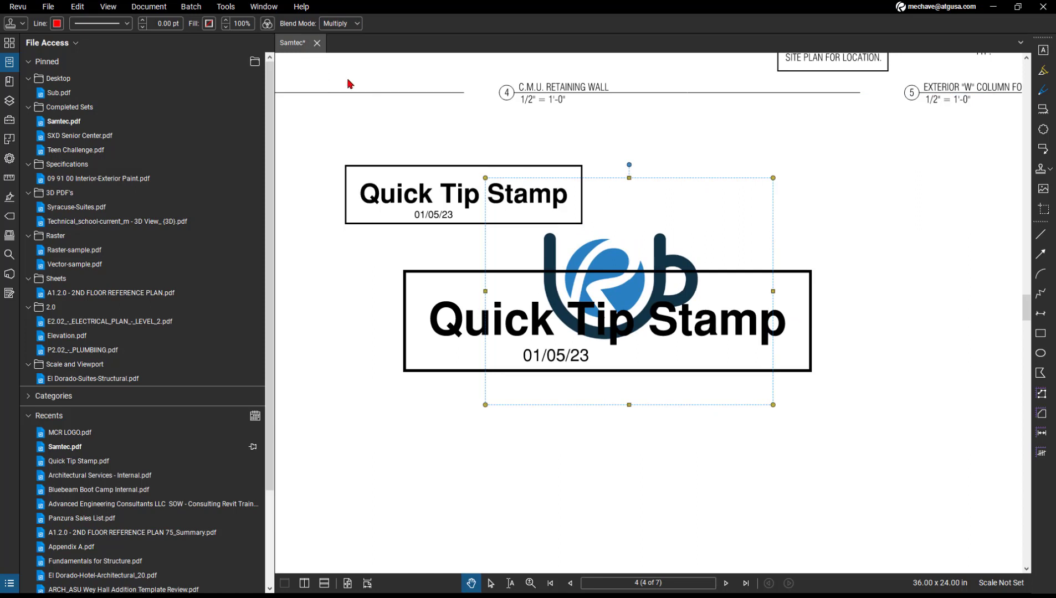
click(339, 24)
click(342, 65)
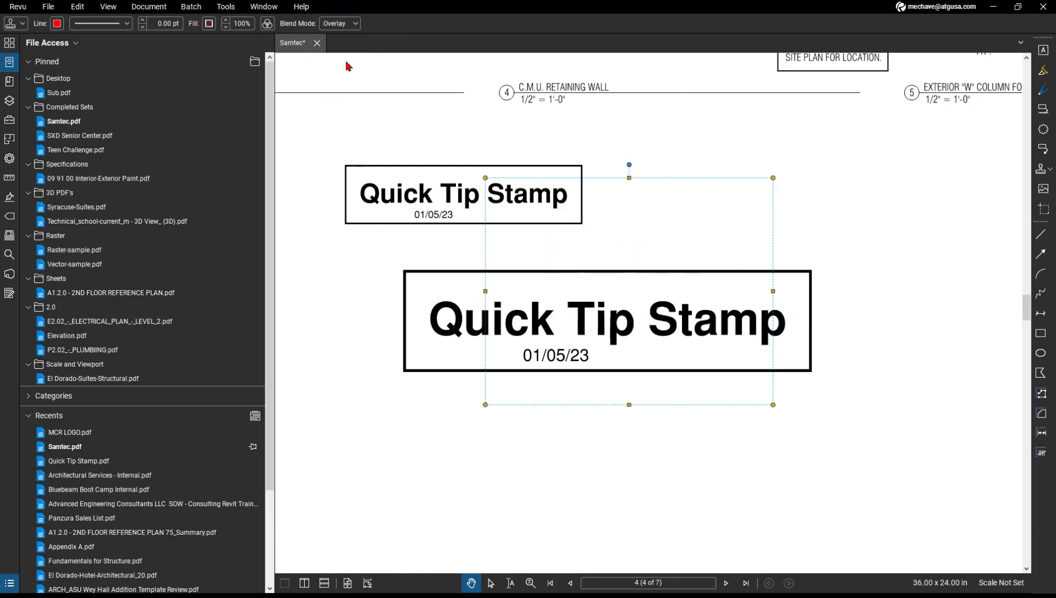
click(338, 24)
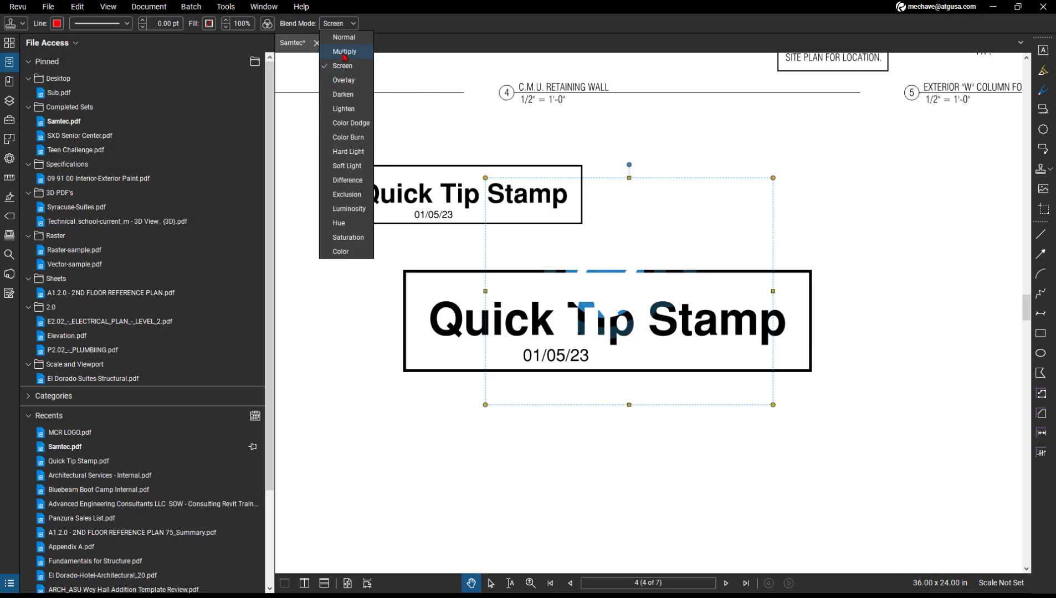
click(345, 53)
drag(657, 286, 673, 297)
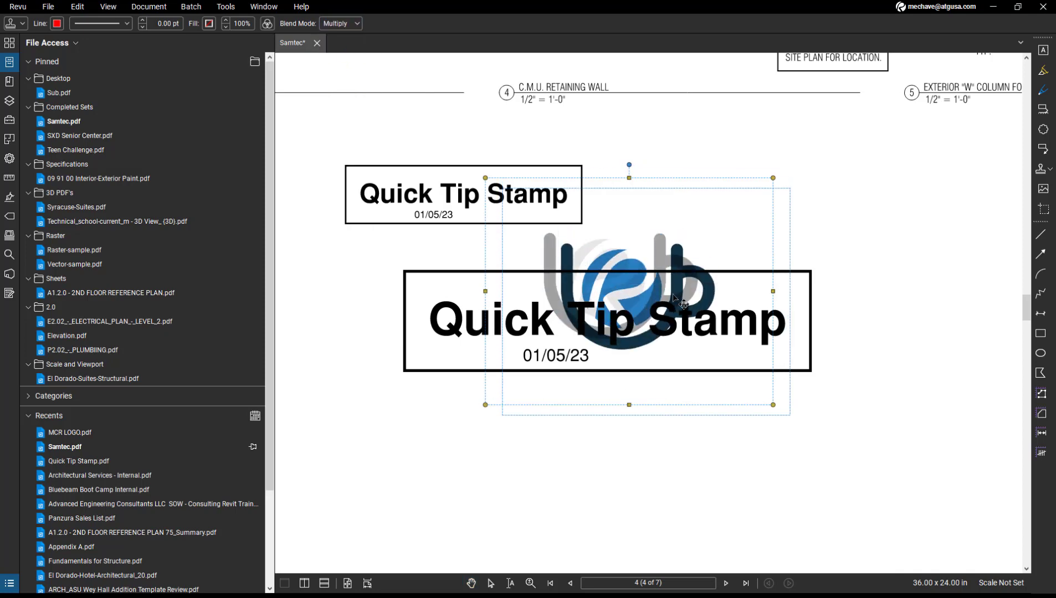
Step: Drag the MCR logo stamp below and right of the Quick Tip Stamps so it no longer overlaps
scroll(629, 299, down, 5)
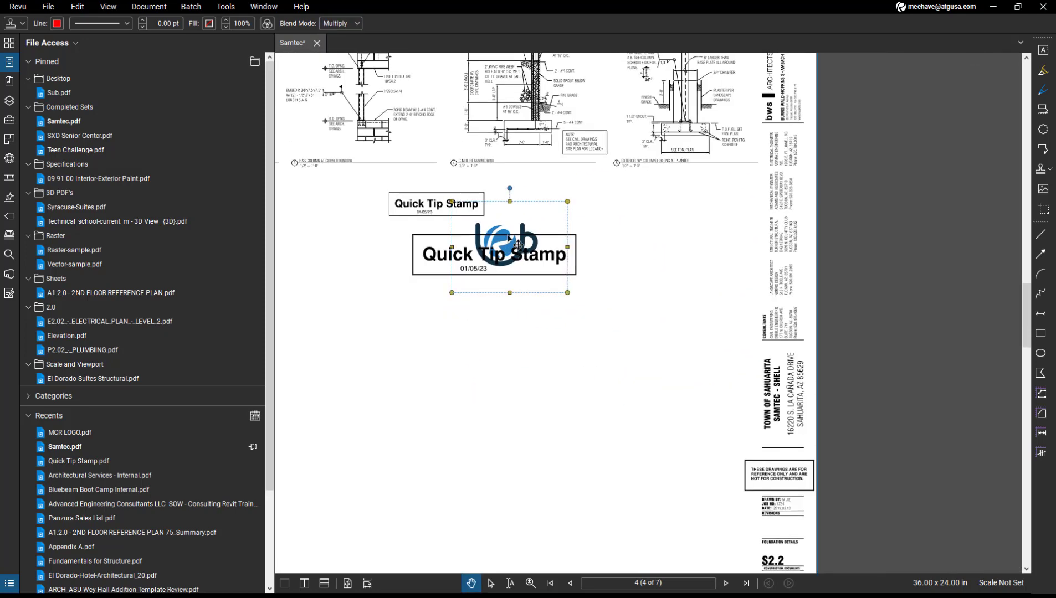
drag(506, 239, 616, 344)
scroll(604, 356, up, 2)
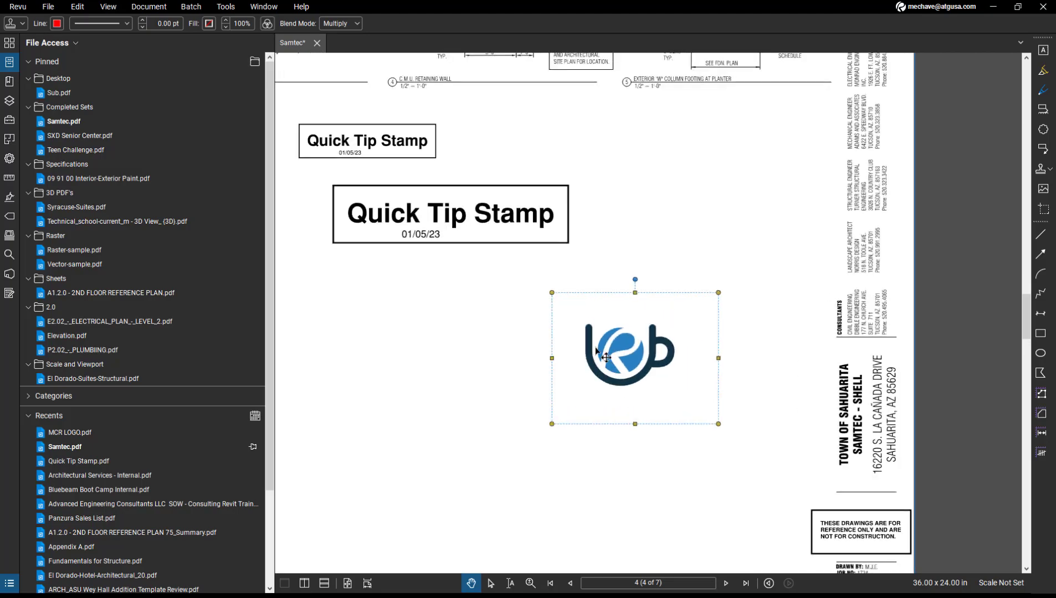